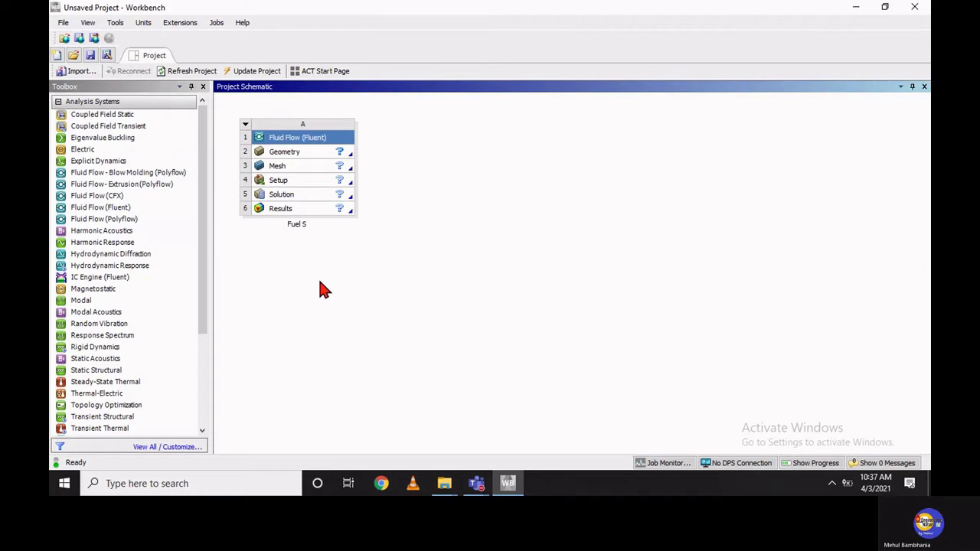
# Finish naming the Fluid Flow (Fluent) system "Fuel Spray" and start a new SpaceClaim geometry for it.
pyautogui.write('ray')
pyautogui.click(320, 281)
pyautogui.click(302, 156)
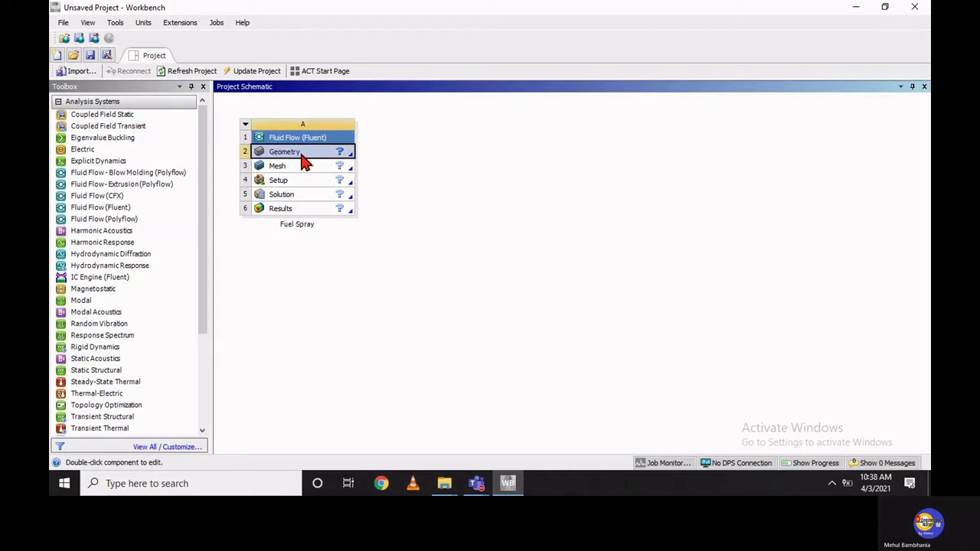
pyautogui.doubleClick(303, 156)
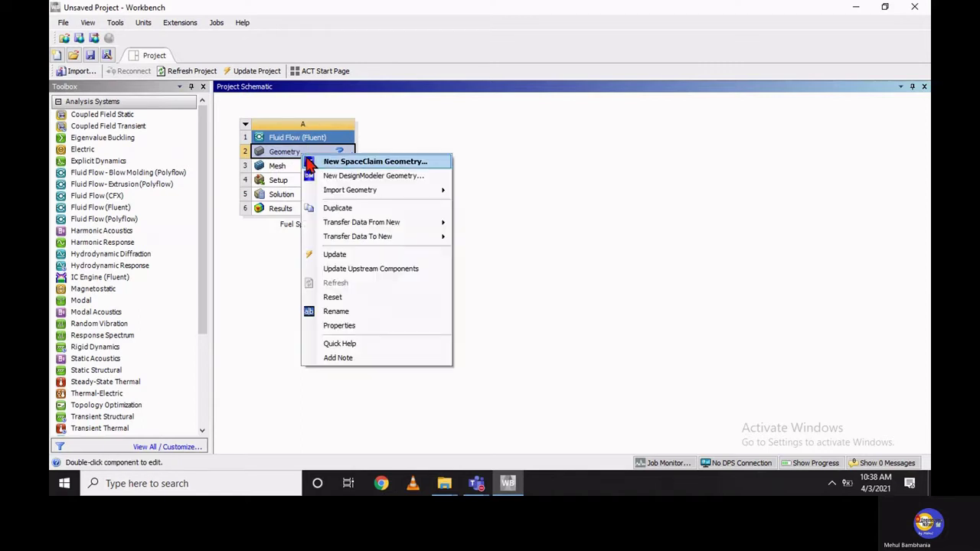
pyautogui.click(341, 163)
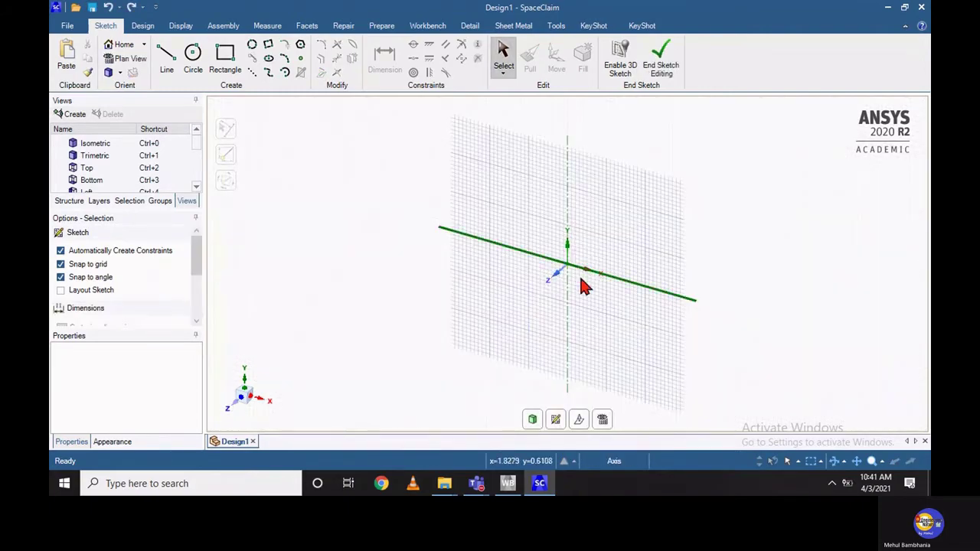
# Sketch a rectangle 100 mm long and 25 mm high in plan view, with one corner at the origin.
pyautogui.click(603, 418)
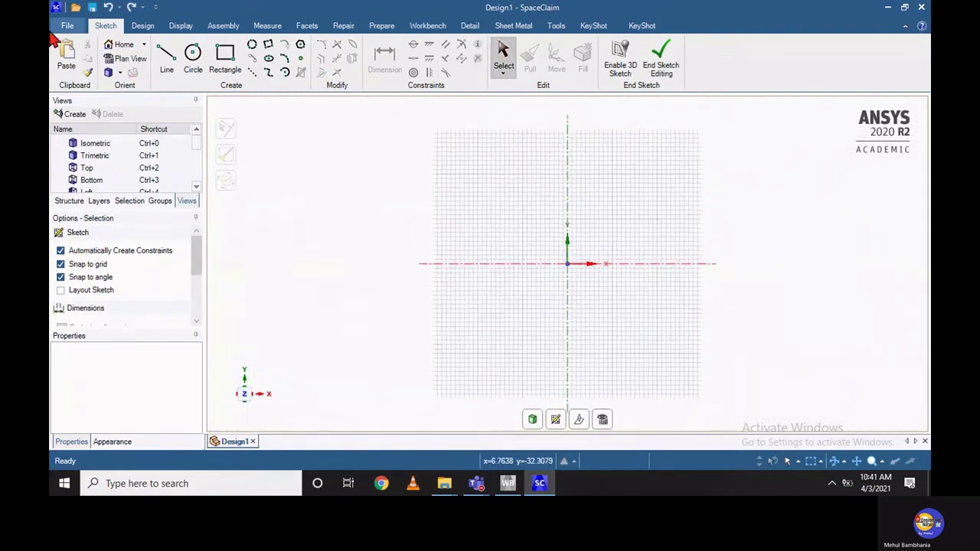
pyautogui.click(66, 28)
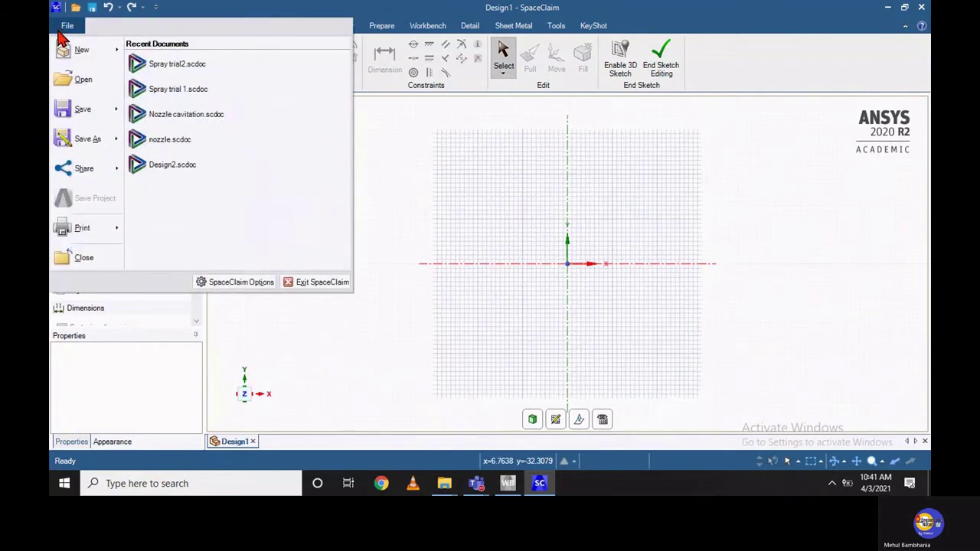
pyautogui.click(330, 362)
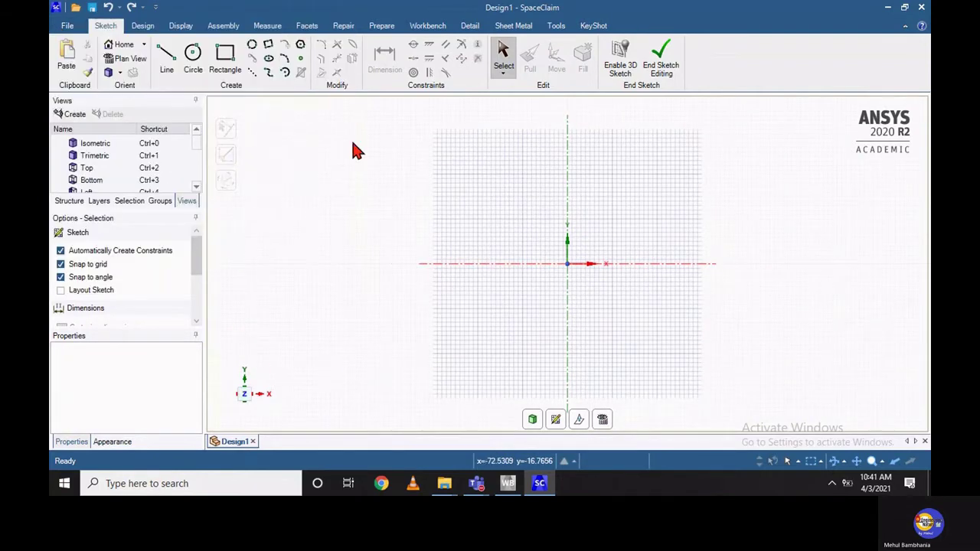
pyautogui.click(225, 59)
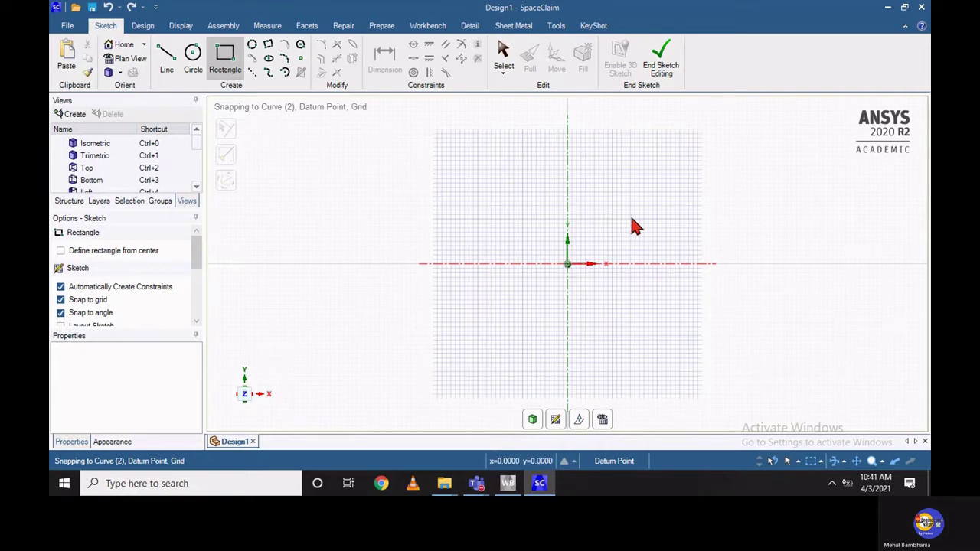
pyautogui.click(567, 264)
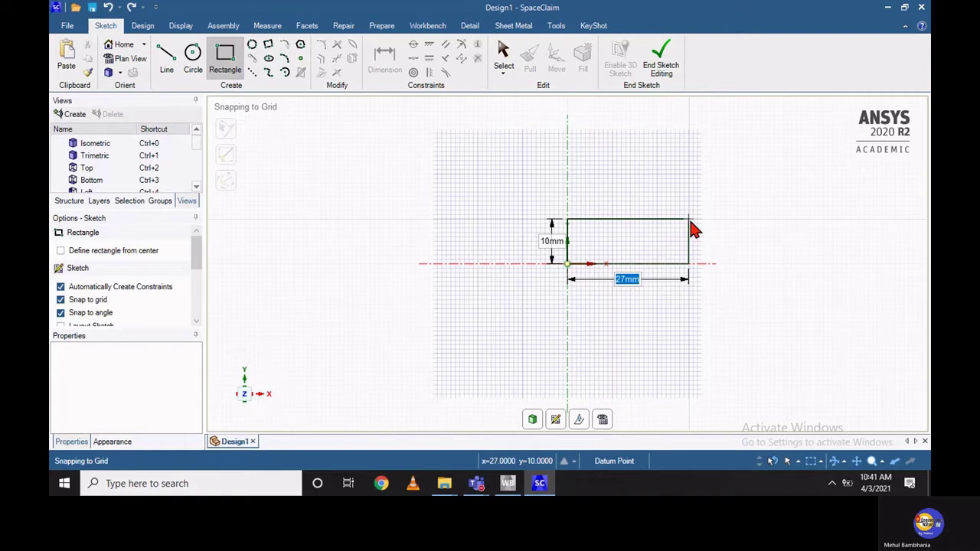
pyautogui.write('1')
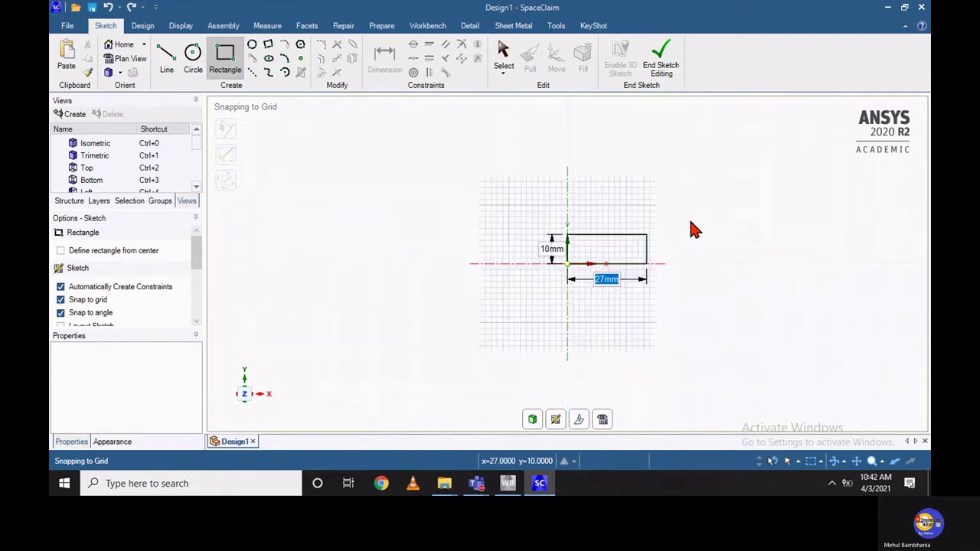
pyautogui.press('Tab')
pyautogui.write('25')
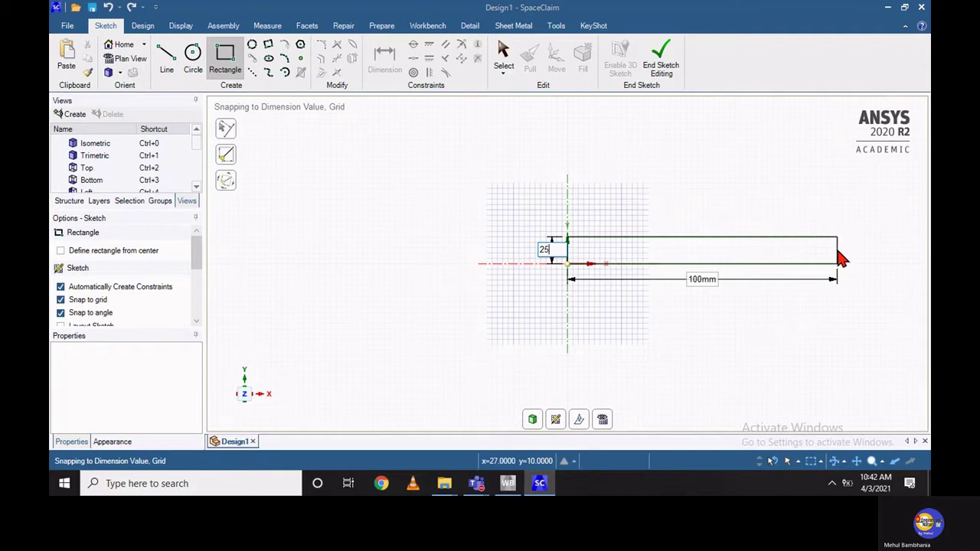
pyautogui.press('Escape')
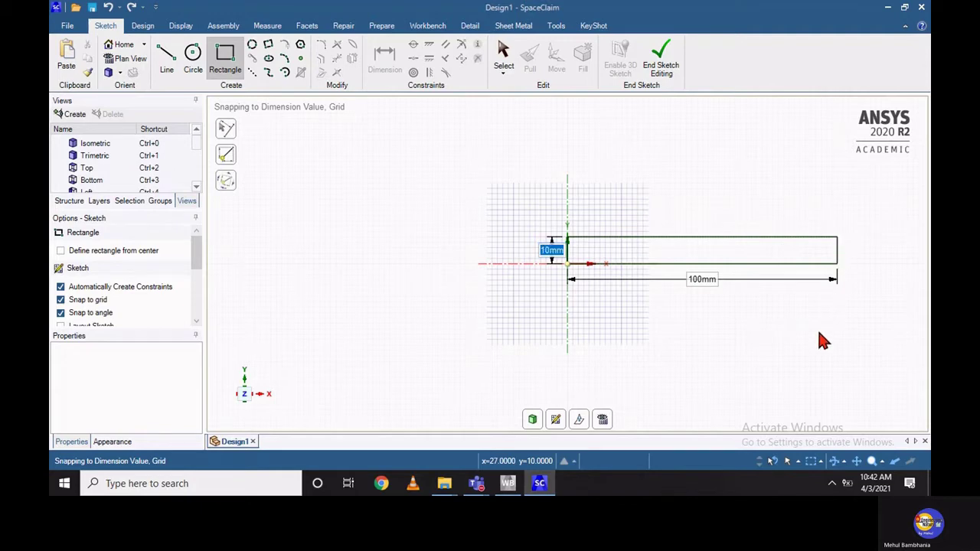
pyautogui.press('Return')
pyautogui.click(837, 198)
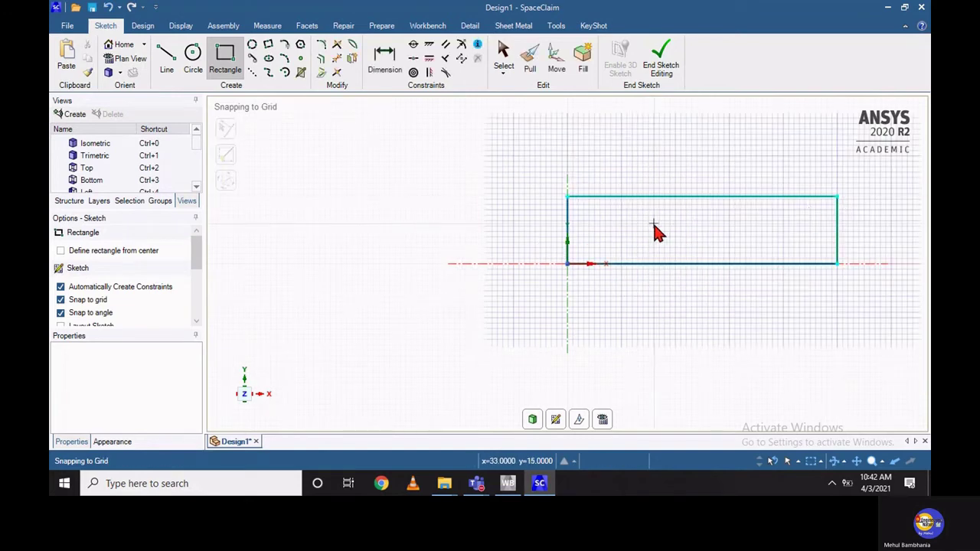
# Switch from SpaceClaim to Meshing through Workbench and set the surface body's Fluid/Solid property to Fluid.
pyautogui.click(508, 483)
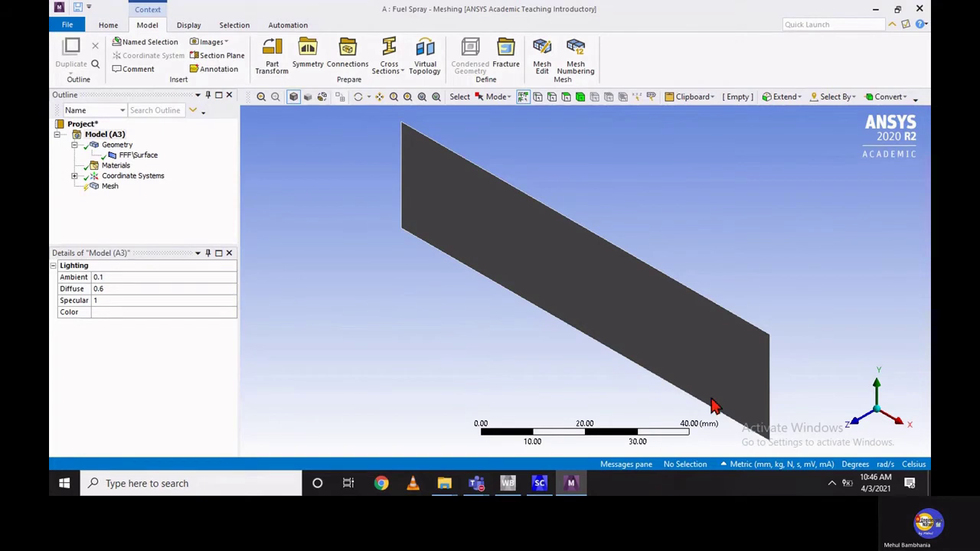
pyautogui.click(855, 424)
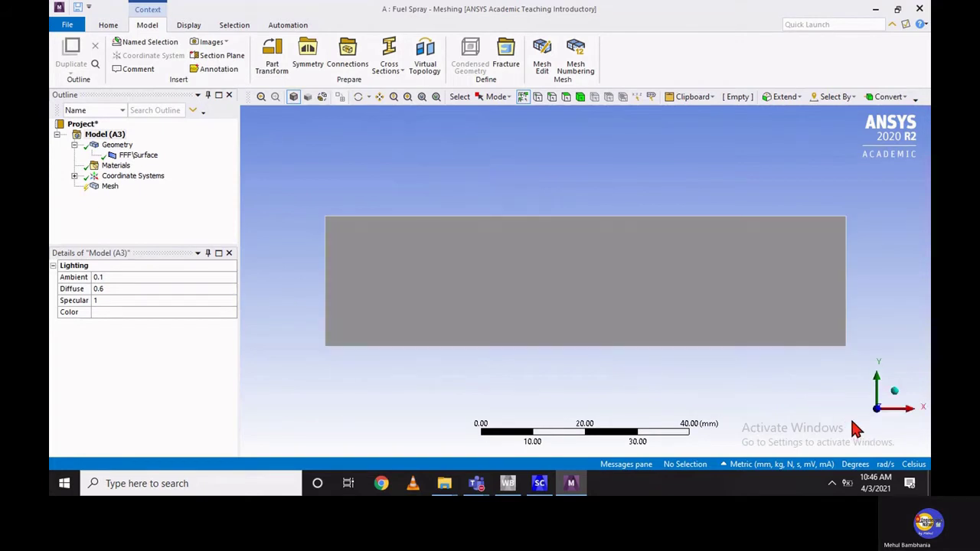
pyautogui.click(124, 155)
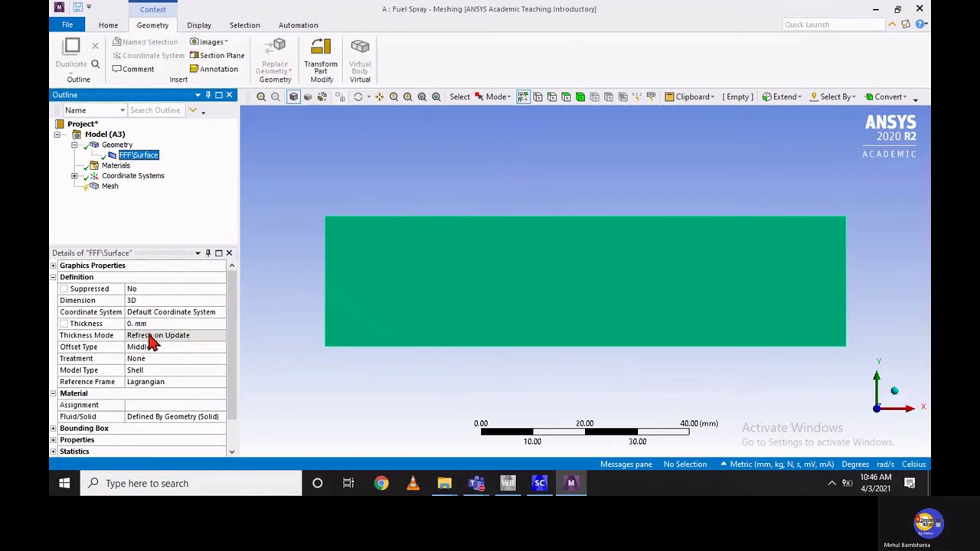
pyautogui.click(154, 417)
pyautogui.click(220, 416)
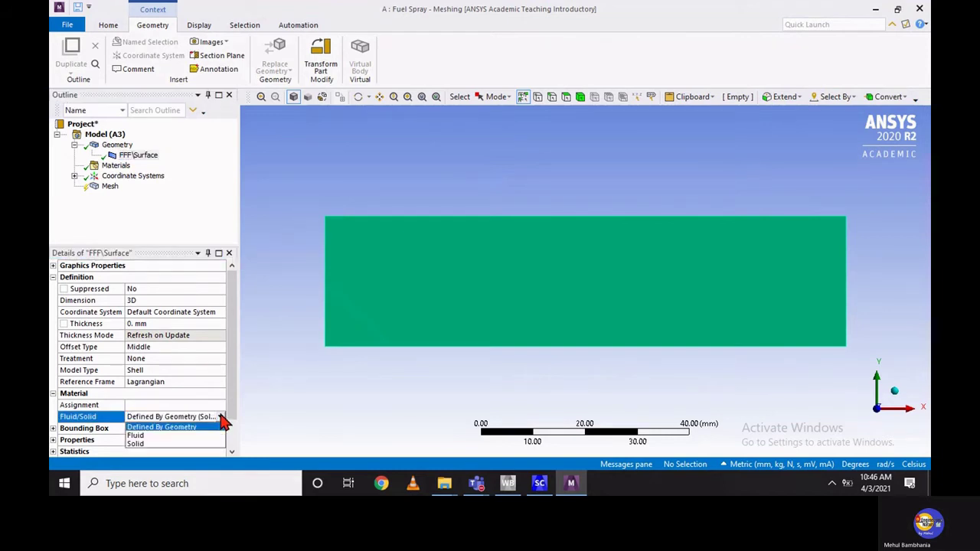
pyautogui.click(217, 435)
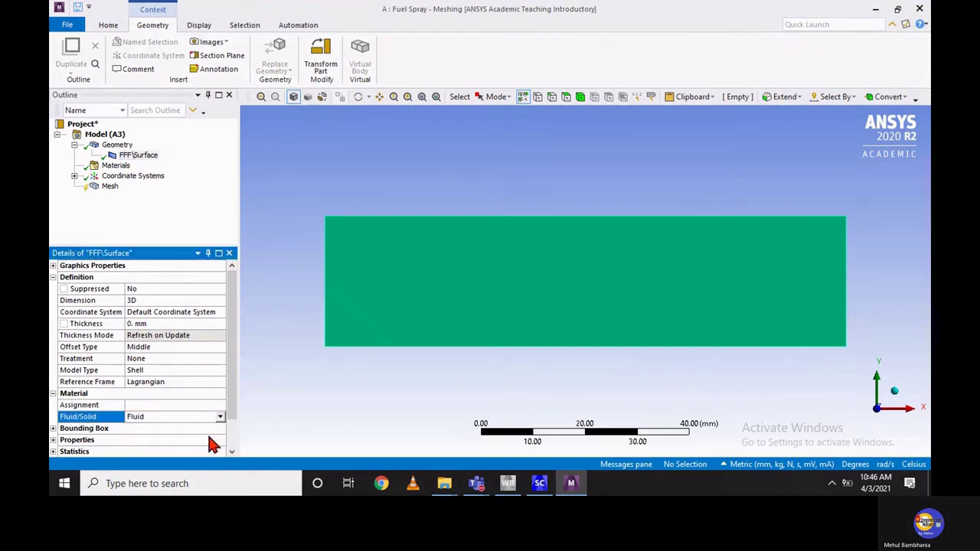
# Insert a sizing control on the mesh, scoped to the rectangle's two short vertical edges.
pyautogui.click(74, 145)
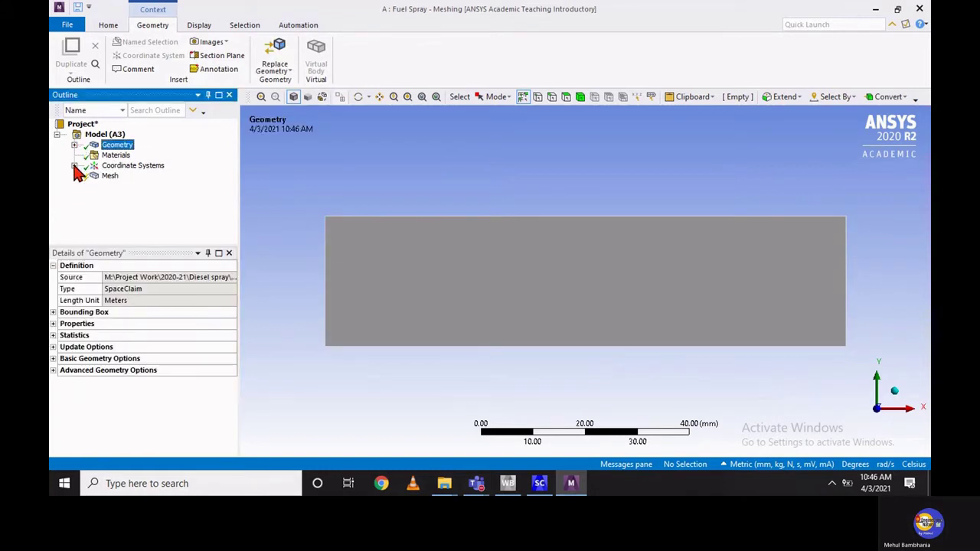
pyautogui.click(111, 177)
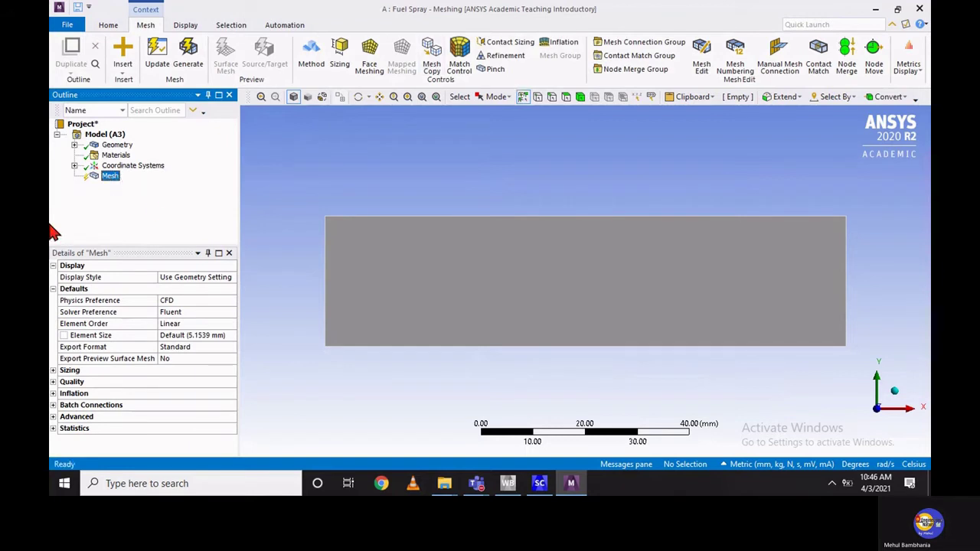
pyautogui.rightClick(108, 178)
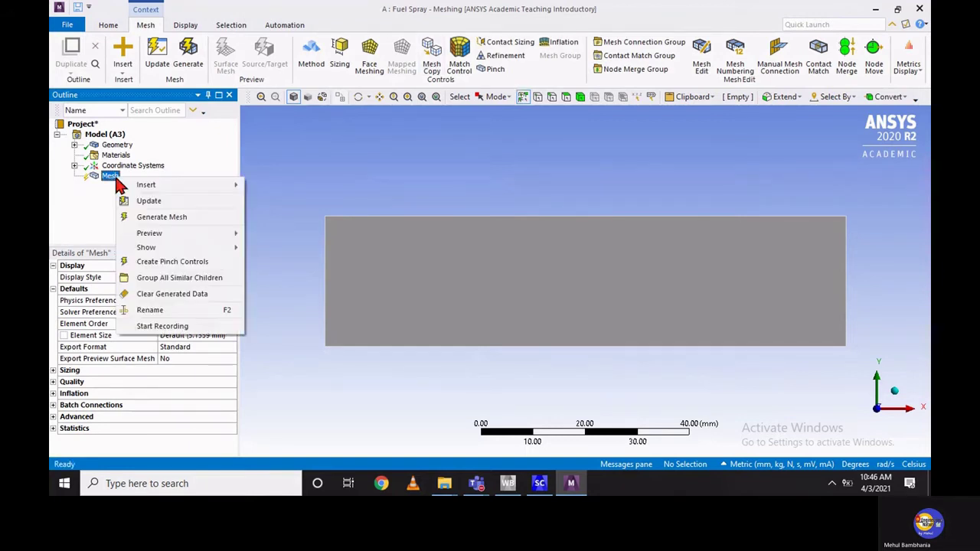
pyautogui.moveTo(170, 188)
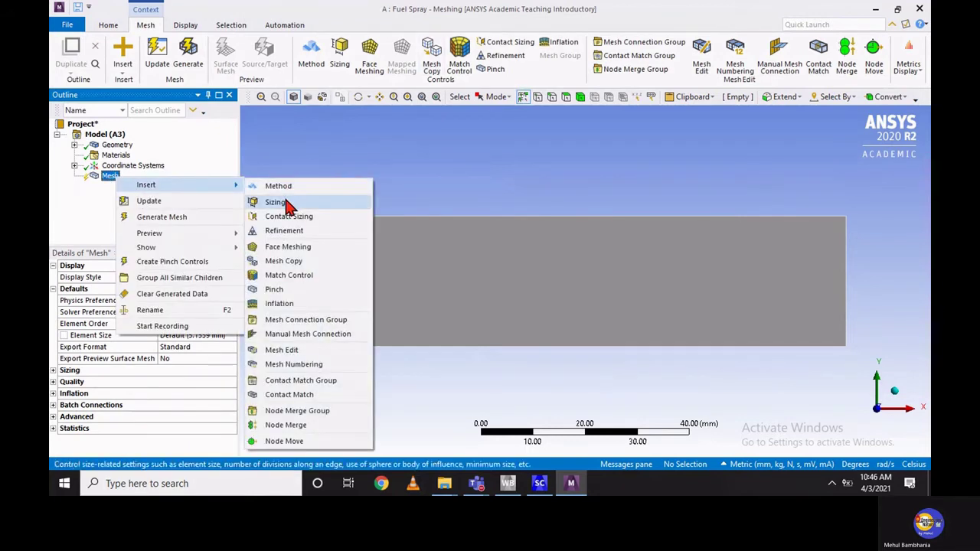
pyautogui.click(289, 201)
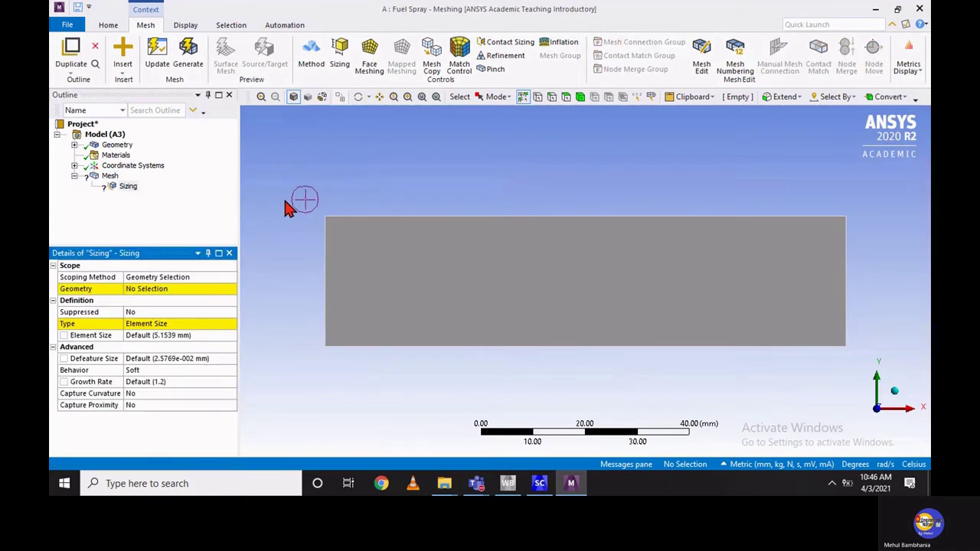
pyautogui.click(196, 279)
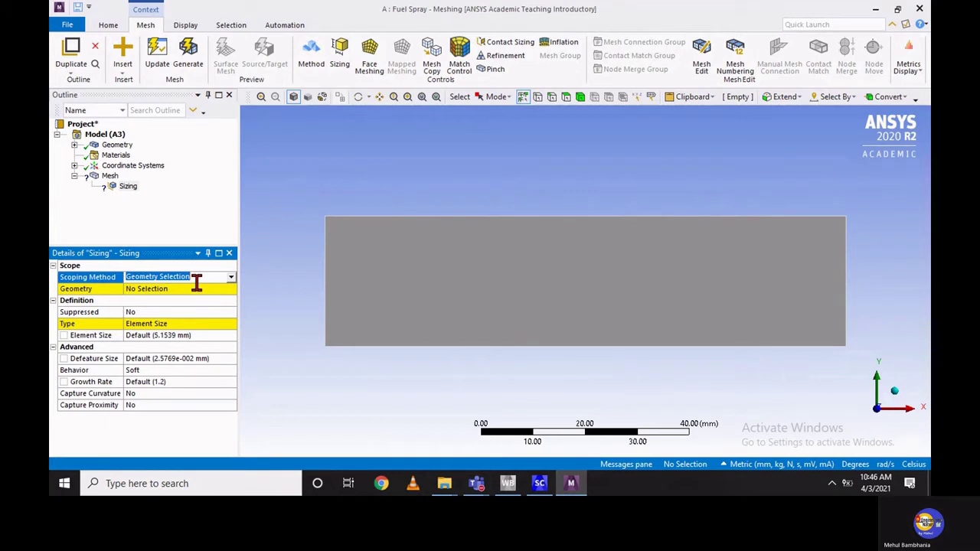
pyautogui.click(193, 291)
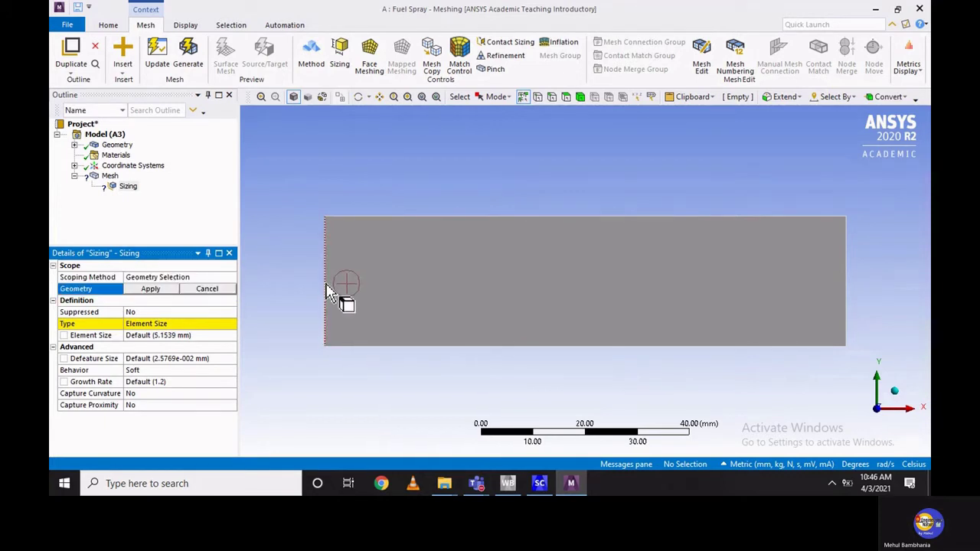
pyautogui.click(326, 287)
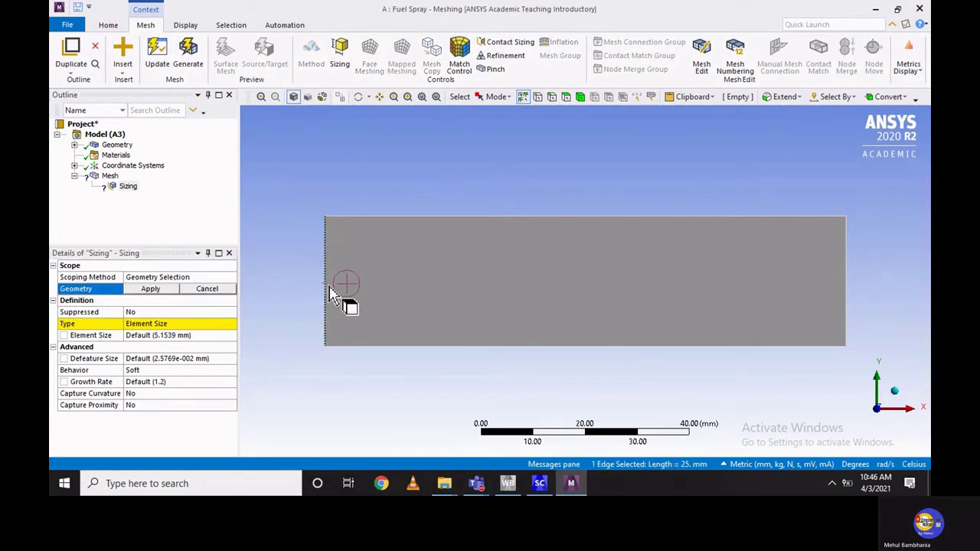
pyautogui.keyDown('ctrl'); pyautogui.click(847, 270); pyautogui.keyUp('ctrl')
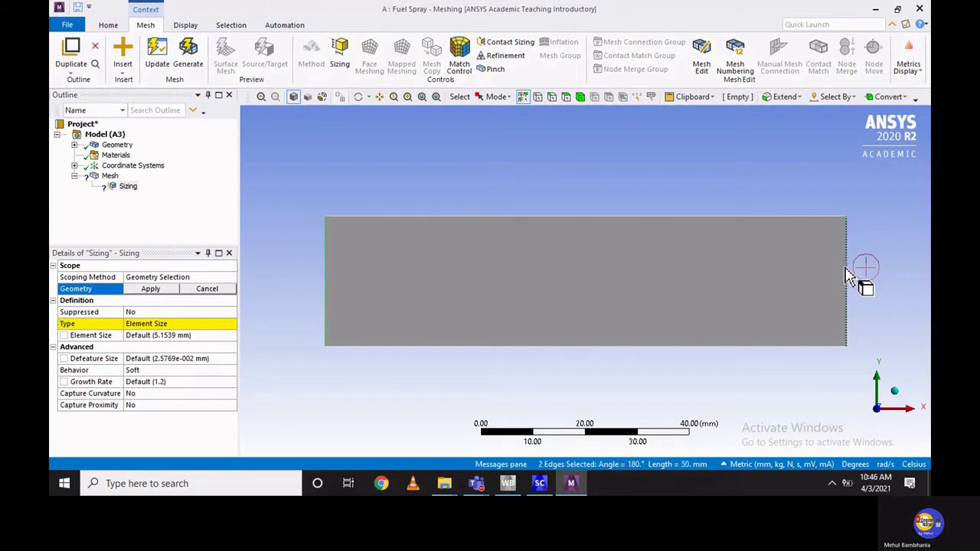
pyautogui.click(168, 290)
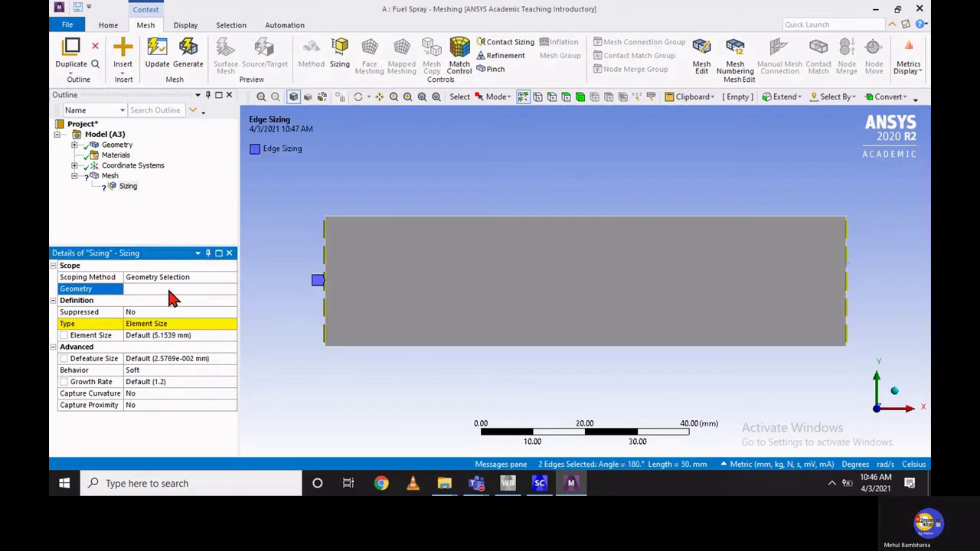
# Set the edge sizing's type to Number of Divisions with 75 divisions.
pyautogui.click(172, 322)
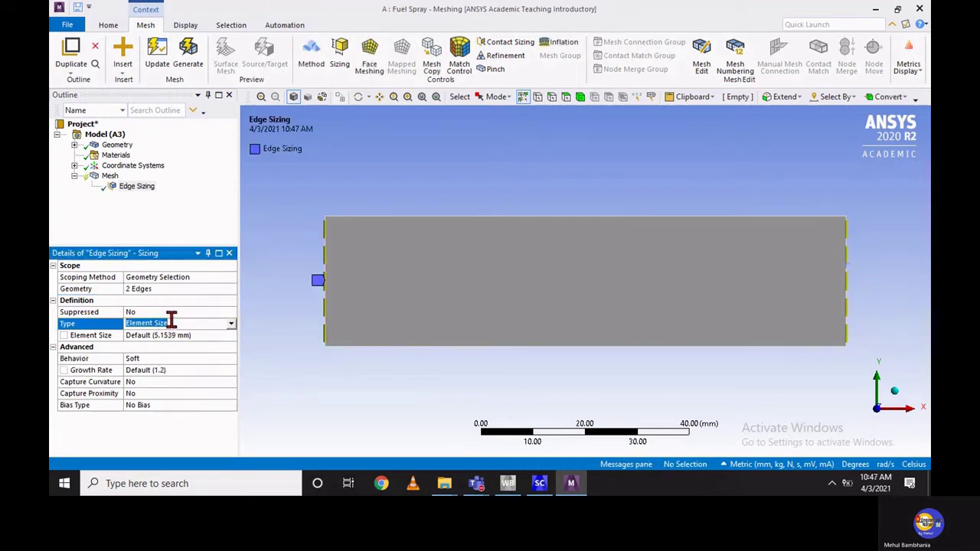
pyautogui.click(231, 325)
pyautogui.click(231, 324)
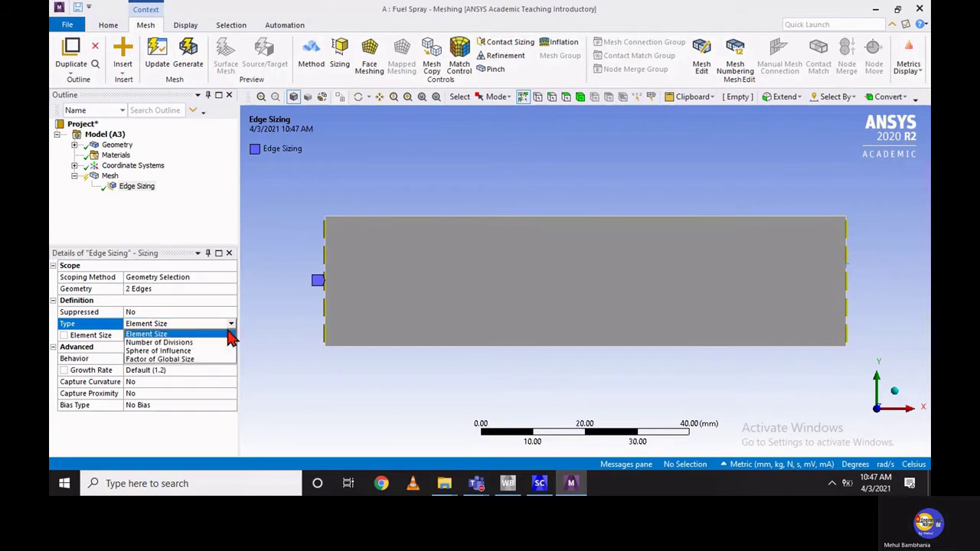
pyautogui.click(223, 342)
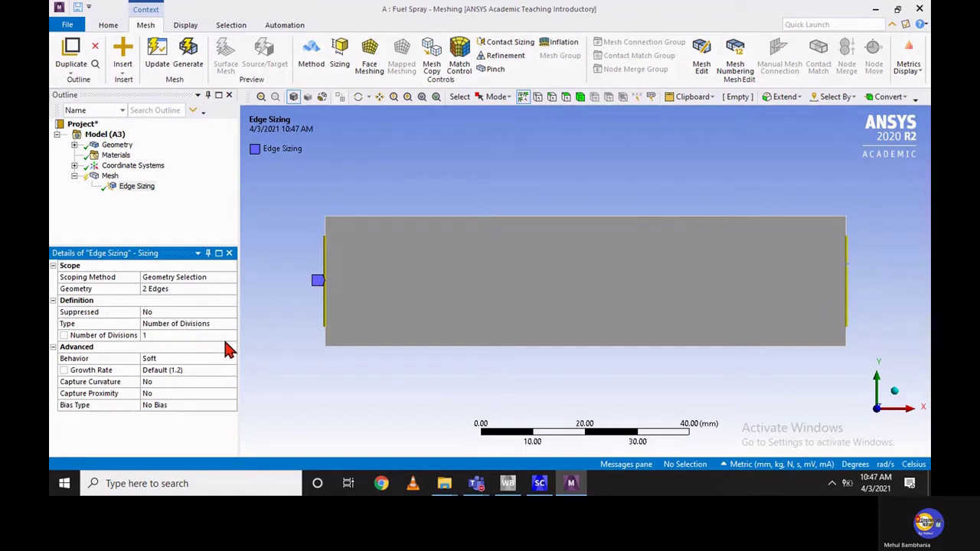
pyautogui.click(174, 336)
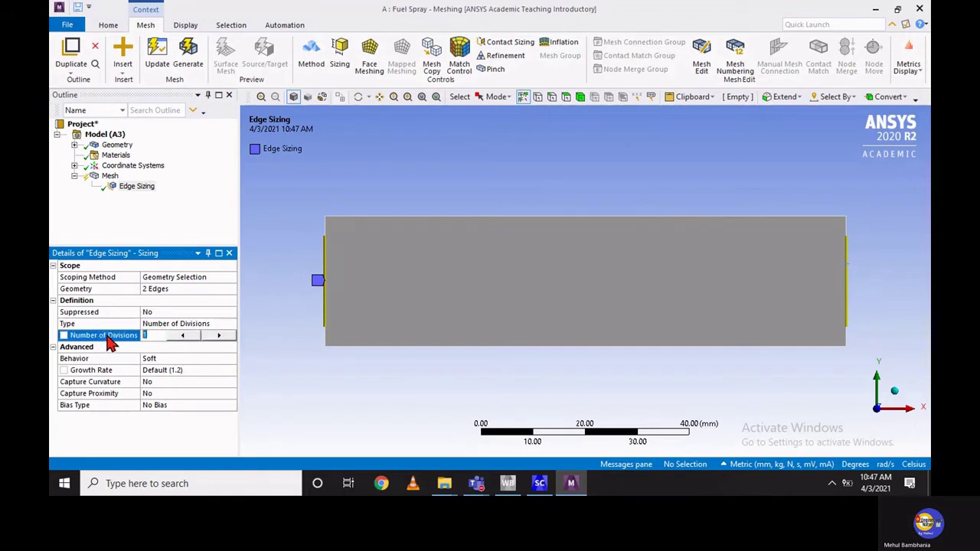
pyautogui.write('75')
# Set the behavior of the edge sizing on the two short vertical edges to Hard.
pyautogui.click(165, 358)
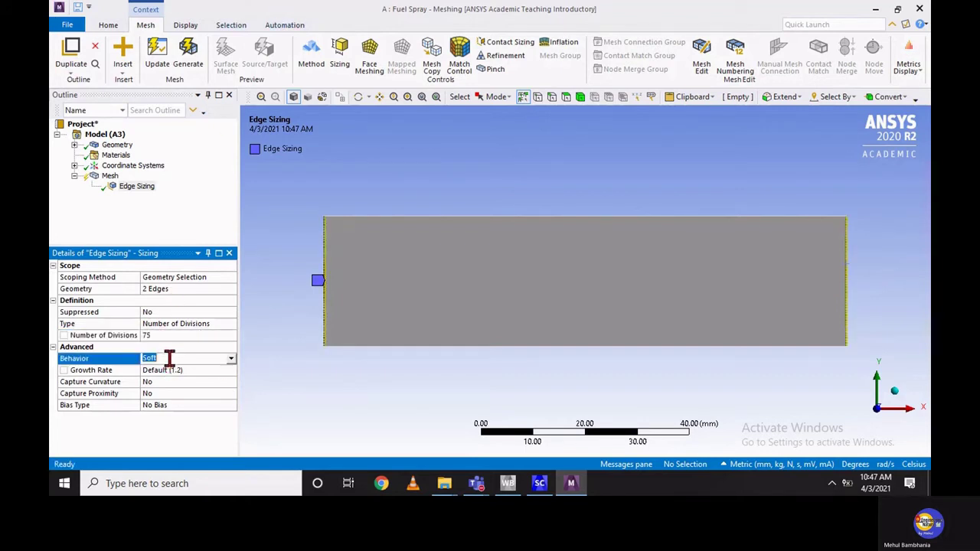
pyautogui.click(231, 359)
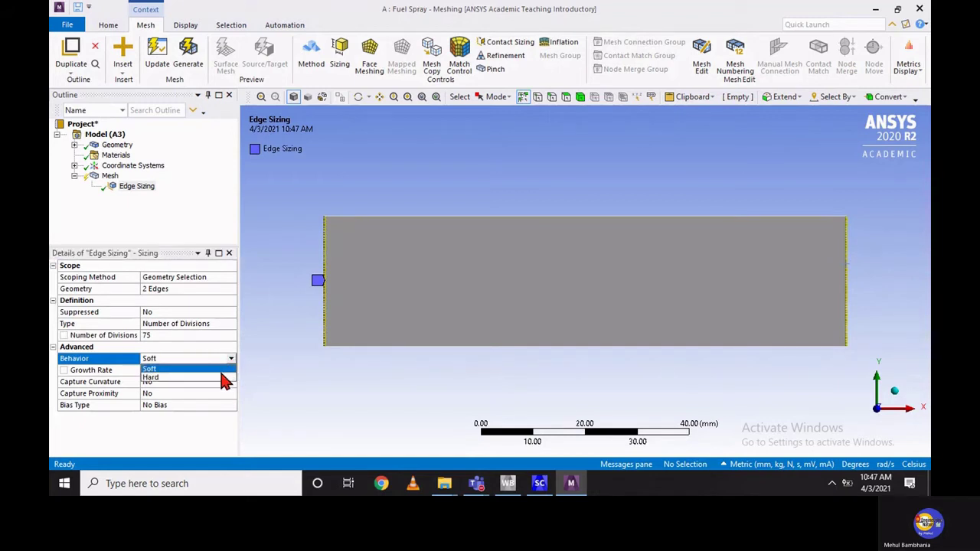
pyautogui.click(226, 378)
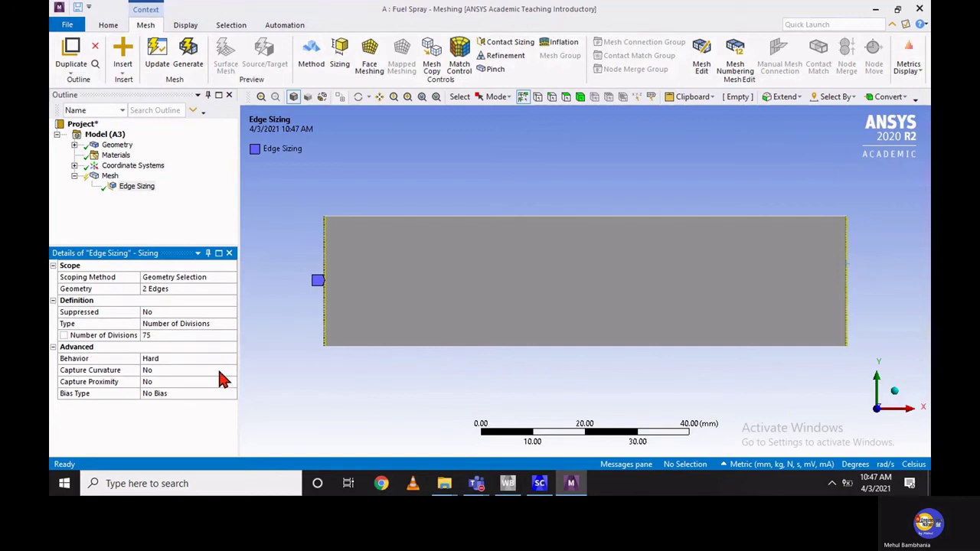
# Give the vertical edge sizing the one-directional short-to-long bias type with a bias factor of 5.
pyautogui.click(217, 392)
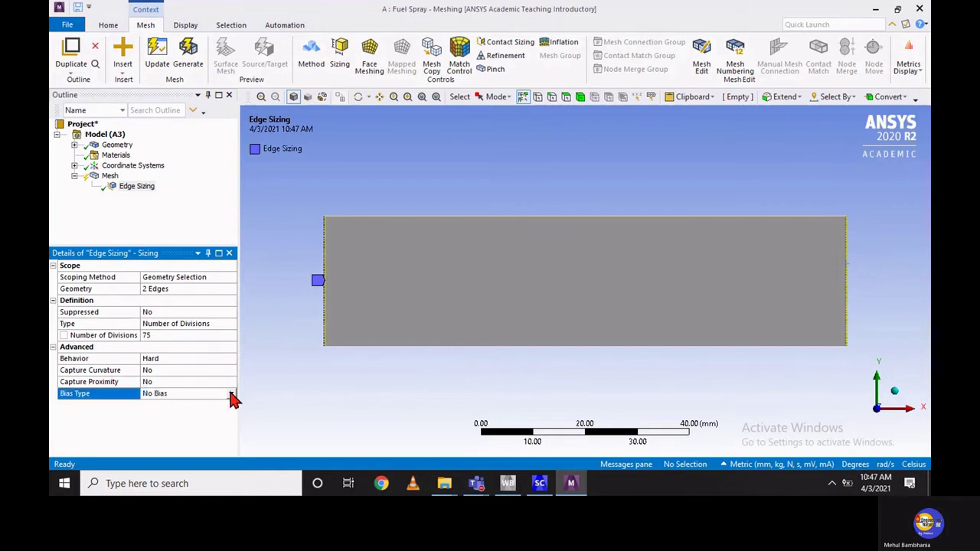
pyautogui.click(231, 394)
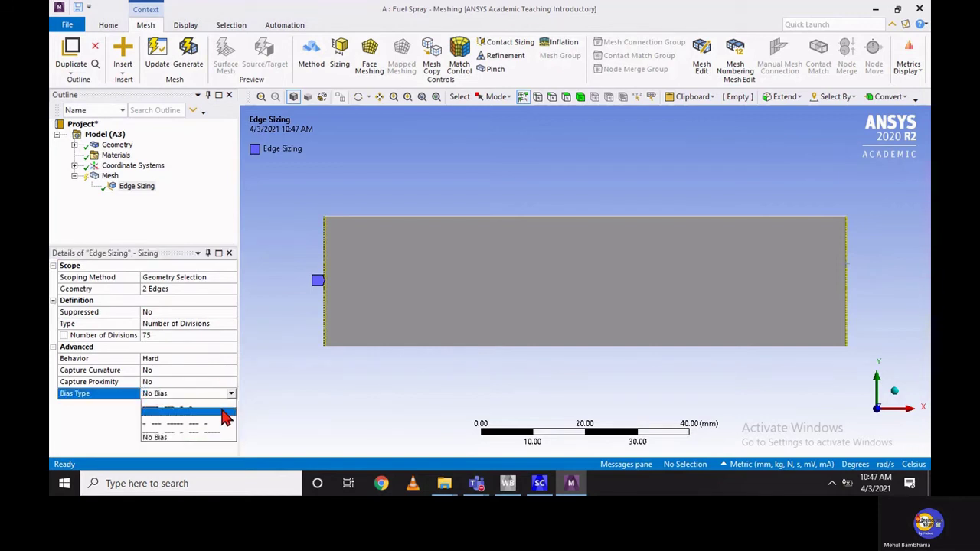
pyautogui.click(223, 416)
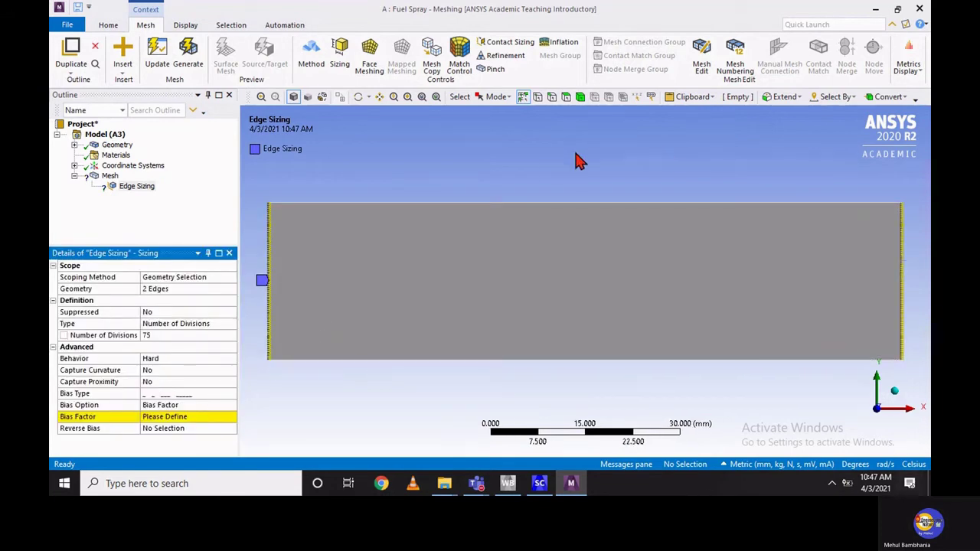
pyautogui.click(379, 97)
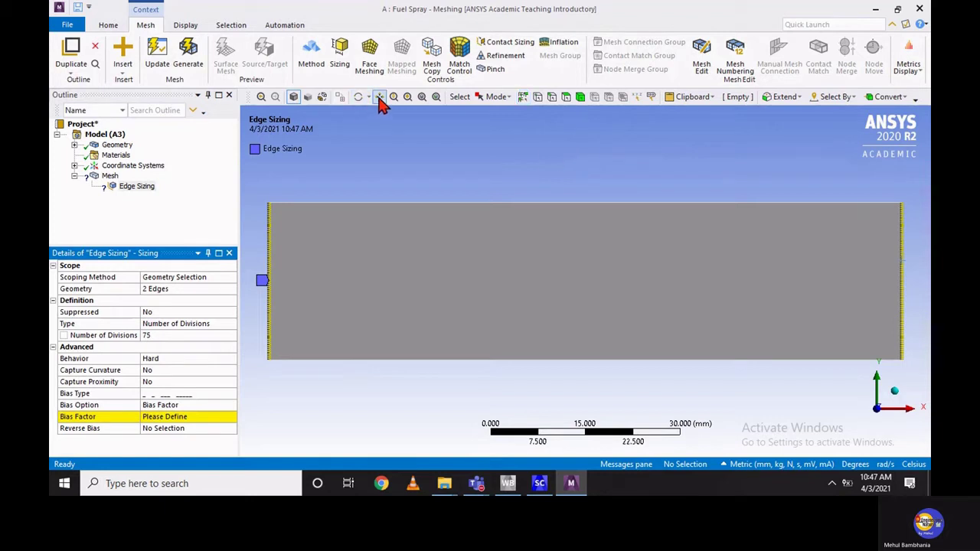
pyautogui.moveTo(339, 248); pyautogui.dragTo(562, 271)
pyautogui.scroll(3, 569, 205)
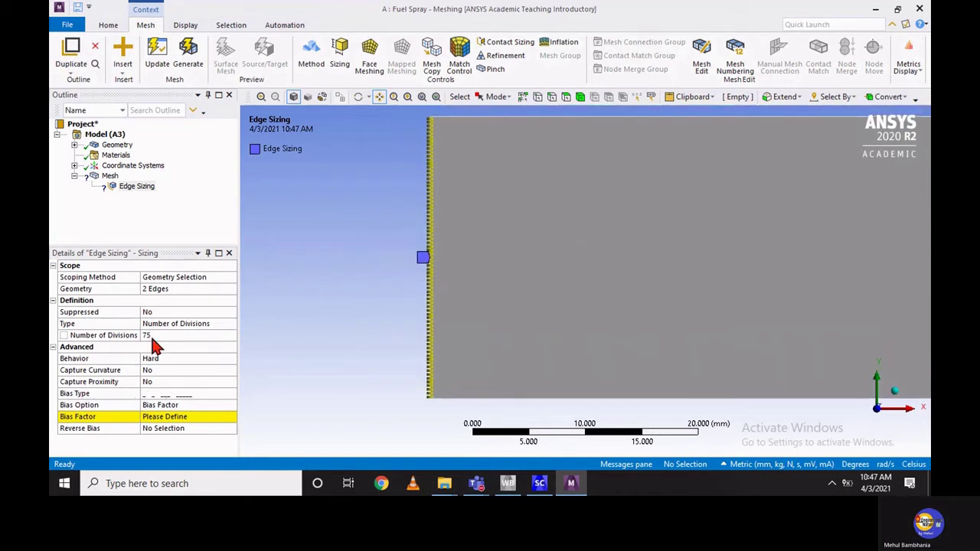
pyautogui.click(181, 417)
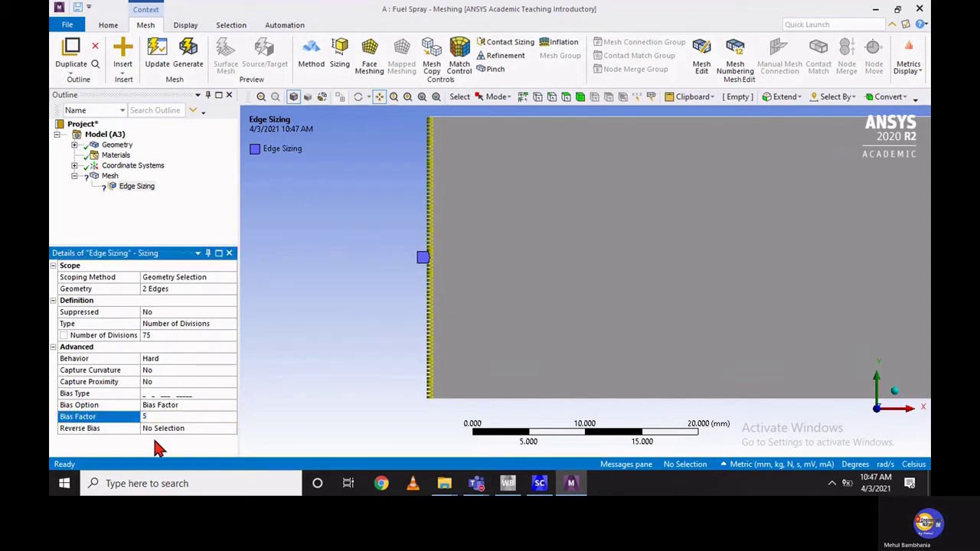
pyautogui.click(157, 448)
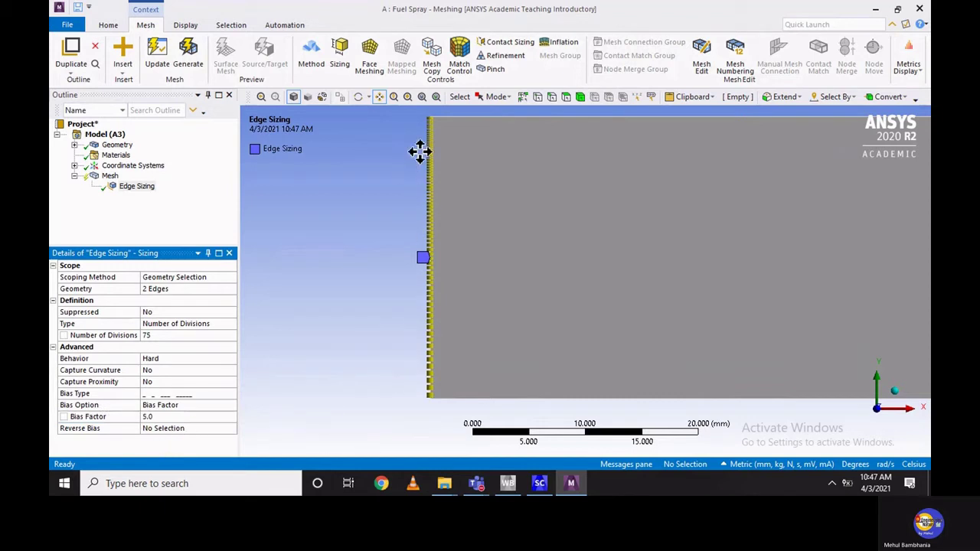
# Change the vertical edge sizing's bias type to the one-directional long-to-short pattern.
pyautogui.click(193, 393)
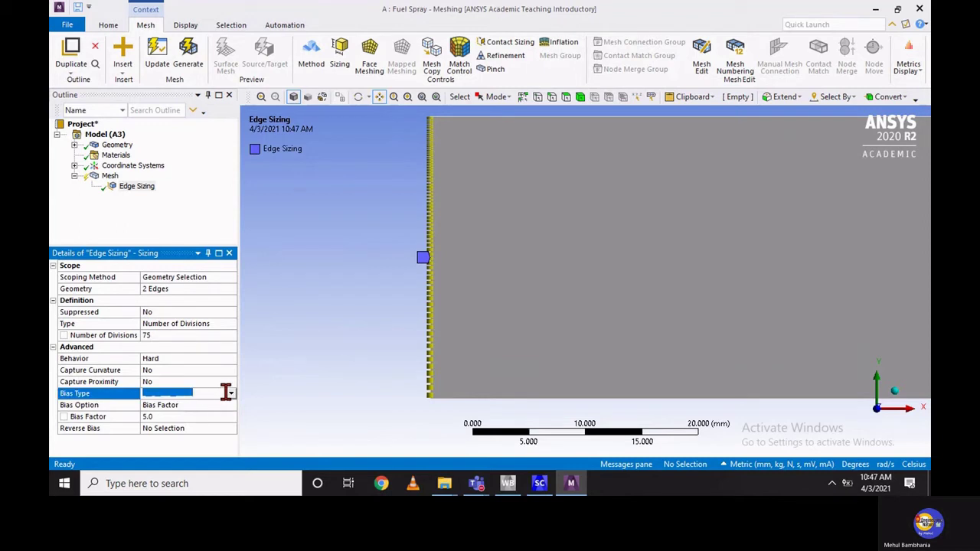
pyautogui.click(229, 394)
pyautogui.click(226, 412)
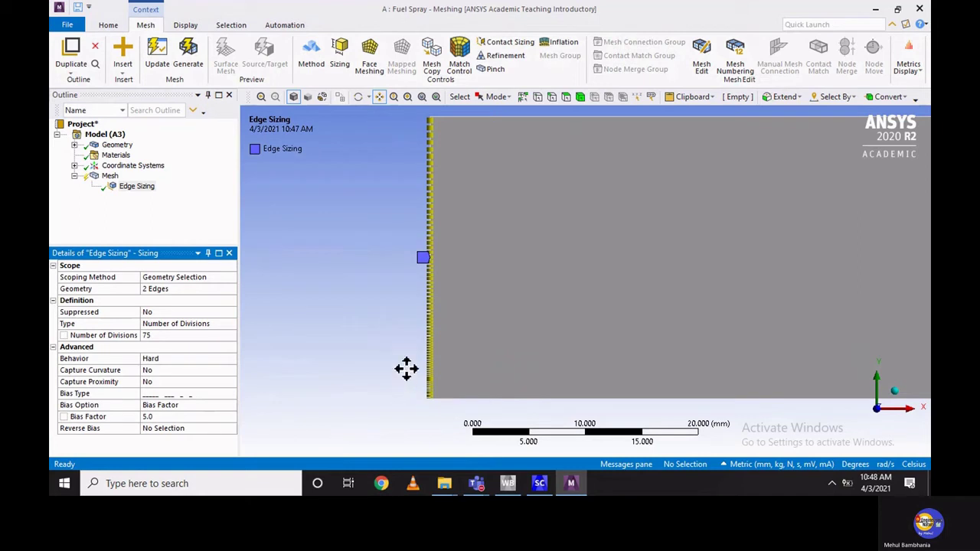
# Reverse the sizing bias on the rectangle's right vertical edge.
pyautogui.moveTo(733, 272); pyautogui.dragTo(407, 276)
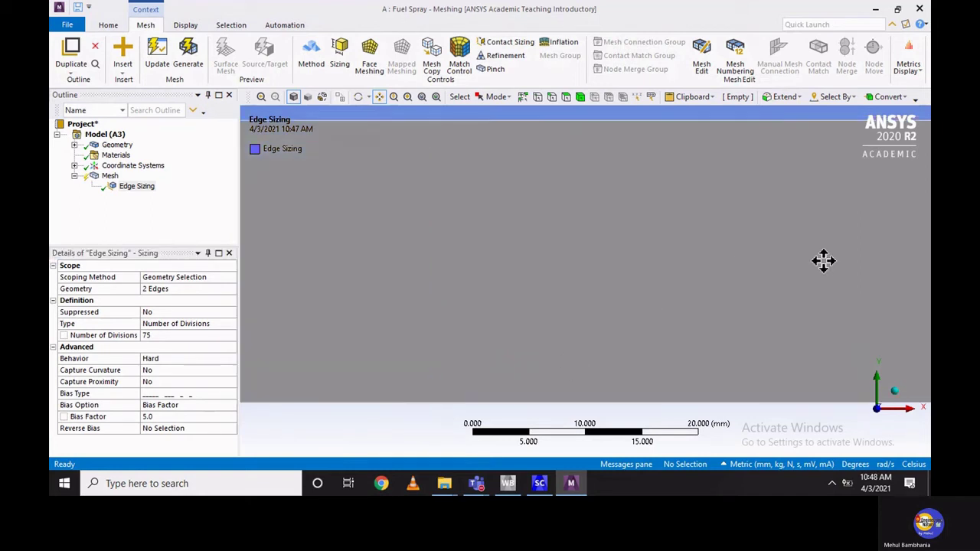
pyautogui.moveTo(822, 261); pyautogui.dragTo(407, 261)
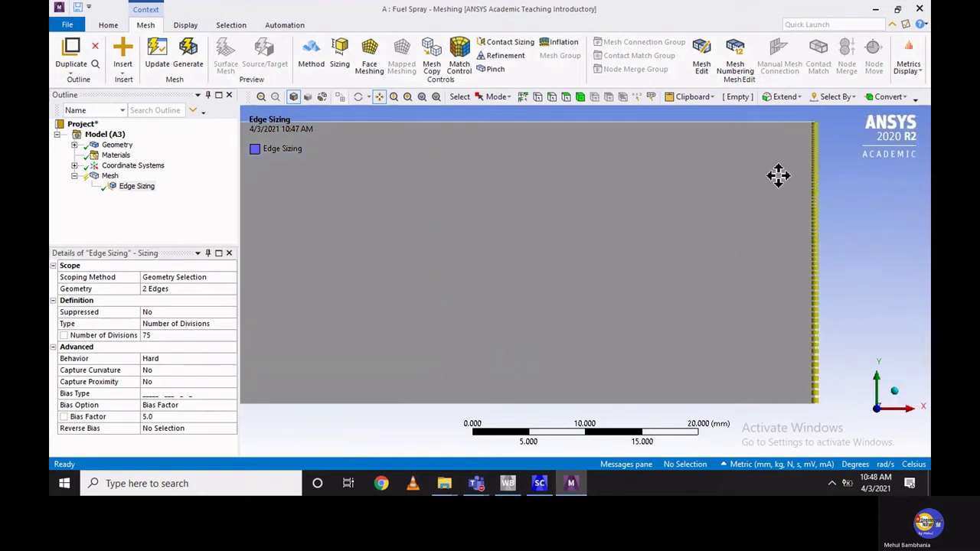
pyautogui.click(152, 430)
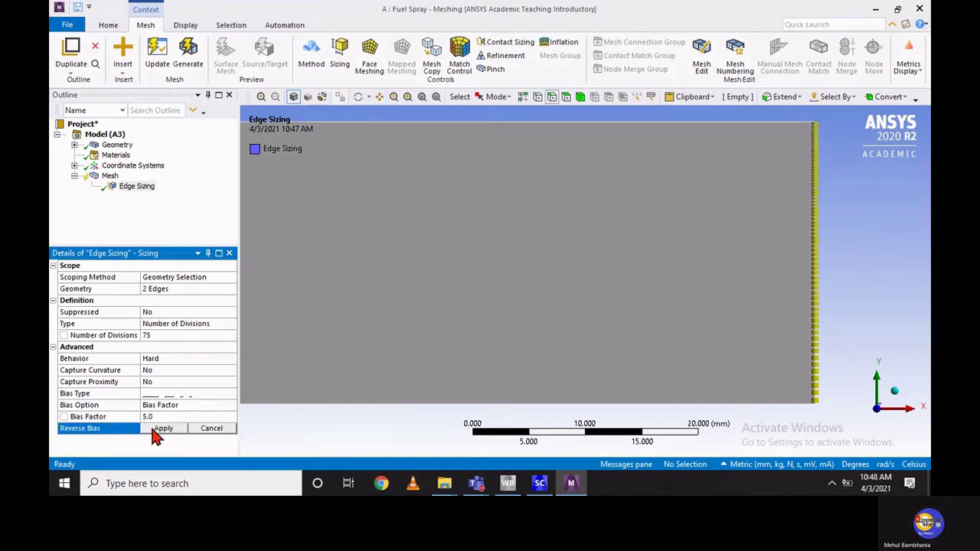
pyautogui.click(552, 96)
pyautogui.click(814, 221)
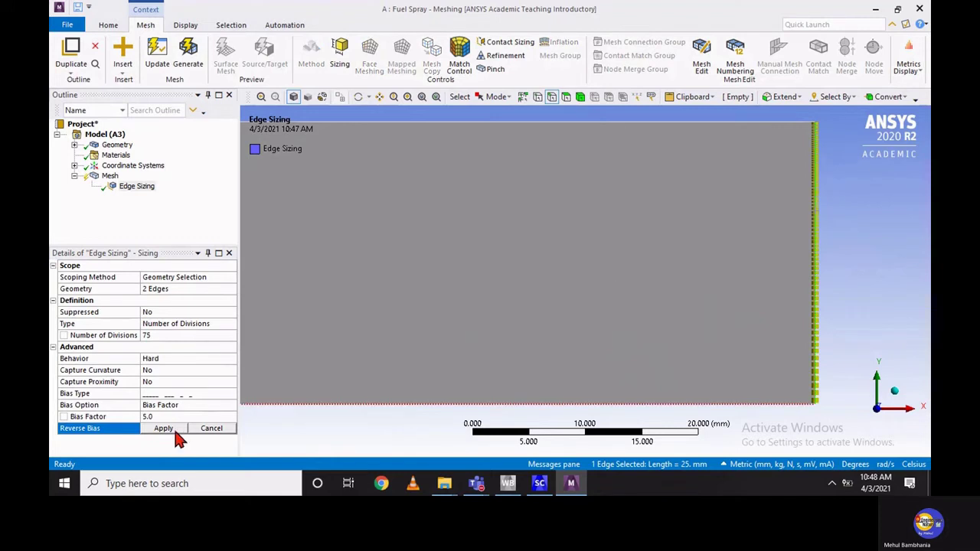
pyautogui.click(163, 427)
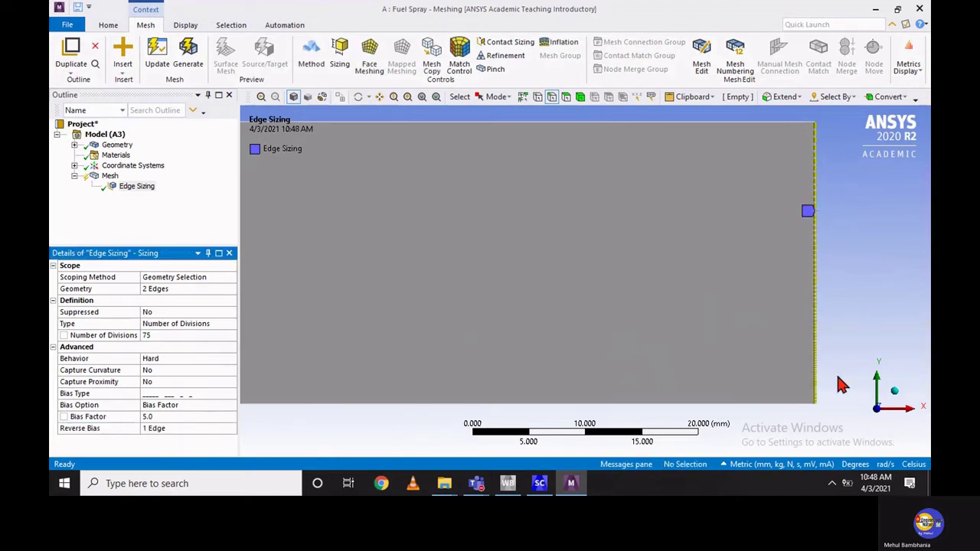
# Insert a second sizing control on the mesh, scoped to the rectangle's two long horizontal edges.
pyautogui.click(423, 97)
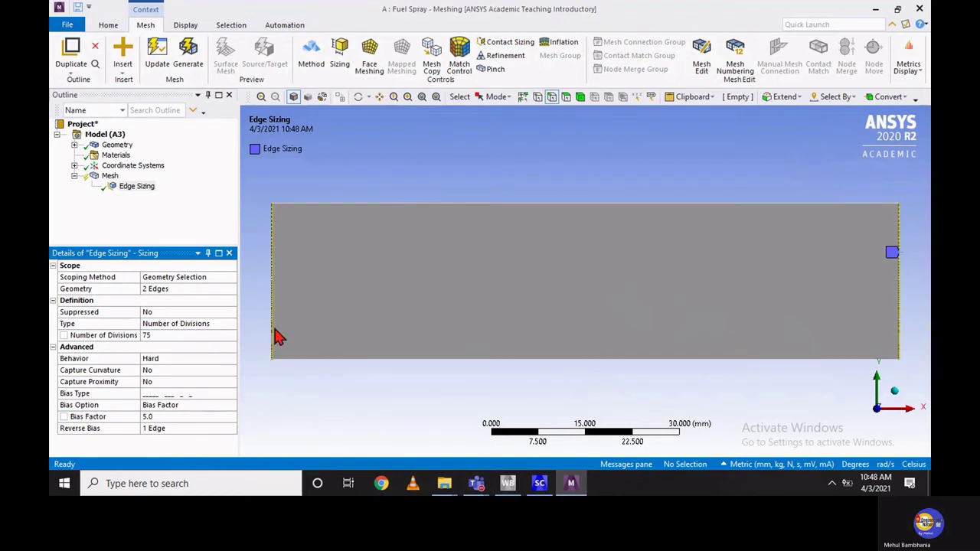
pyautogui.rightClick(111, 176)
pyautogui.moveTo(142, 184)
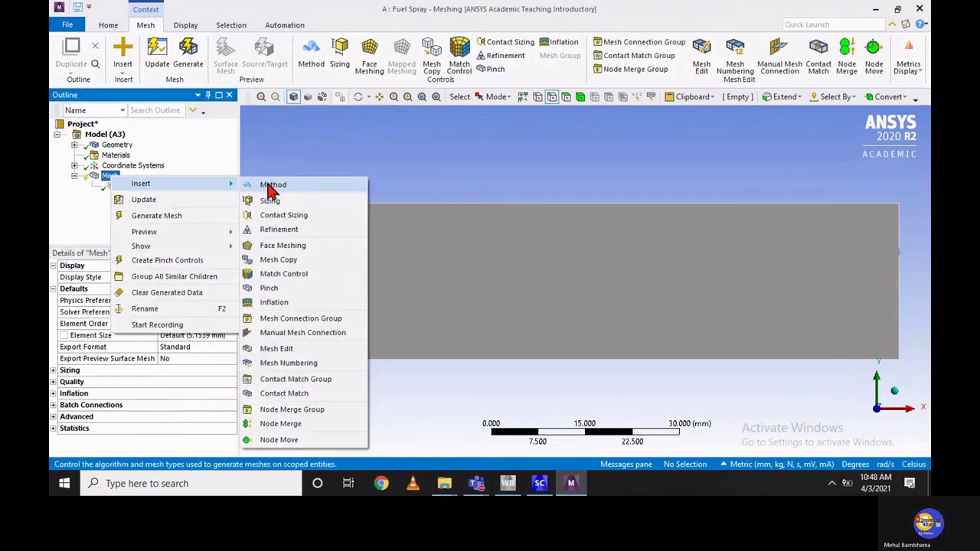
pyautogui.click(289, 200)
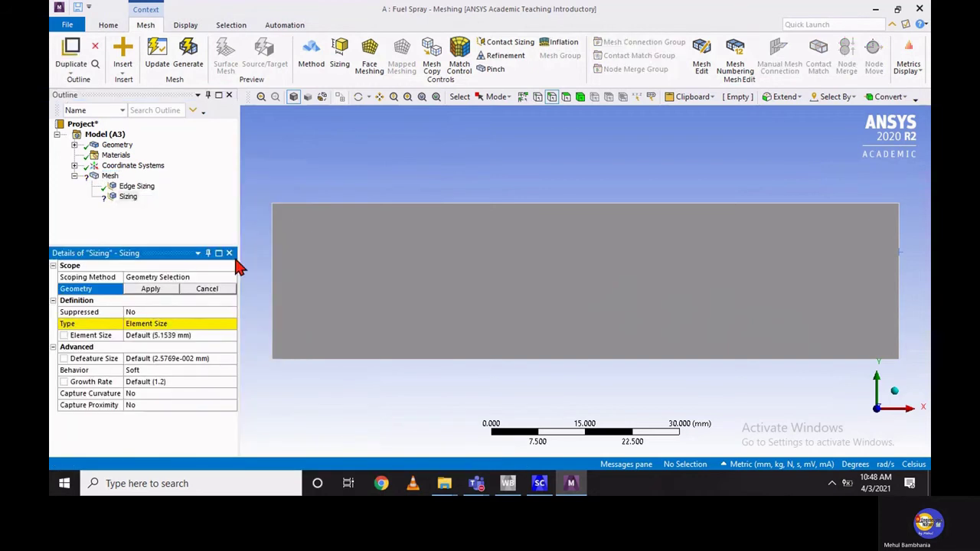
pyautogui.click(406, 204)
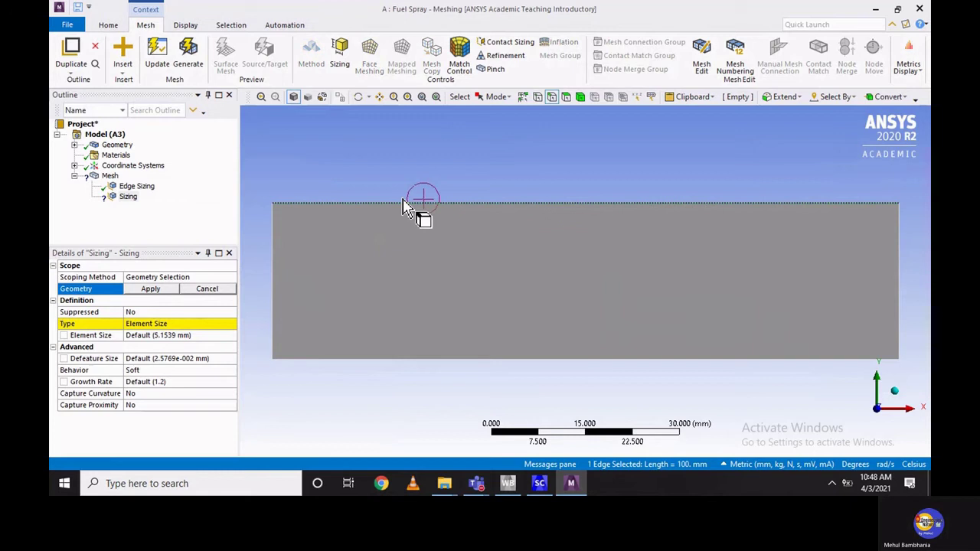
pyautogui.keyDown('ctrl'); pyautogui.click(387, 359); pyautogui.keyUp('ctrl')
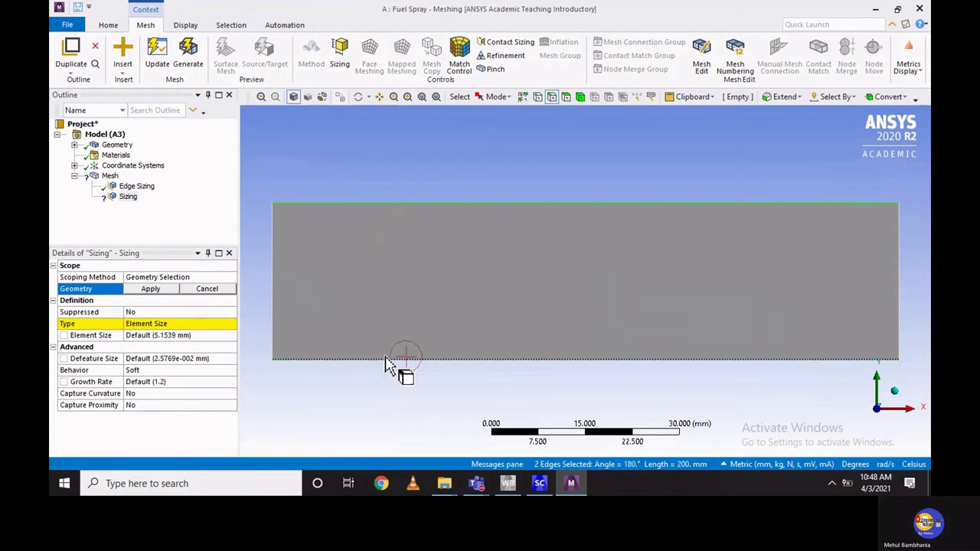
pyautogui.click(164, 289)
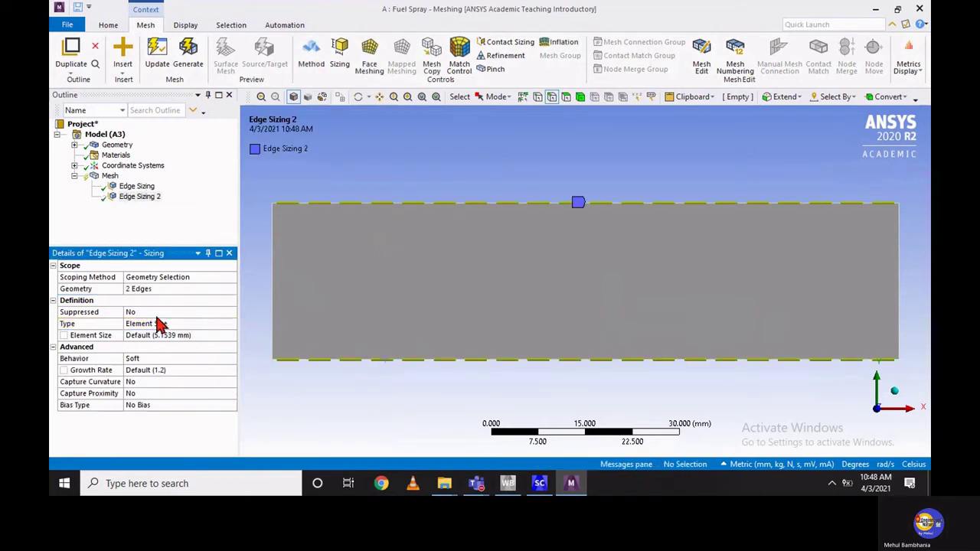
# Define the horizontal edge sizing by Number of Divisions with 300 divisions and Hard behavior.
pyautogui.click(155, 323)
pyautogui.click(156, 323)
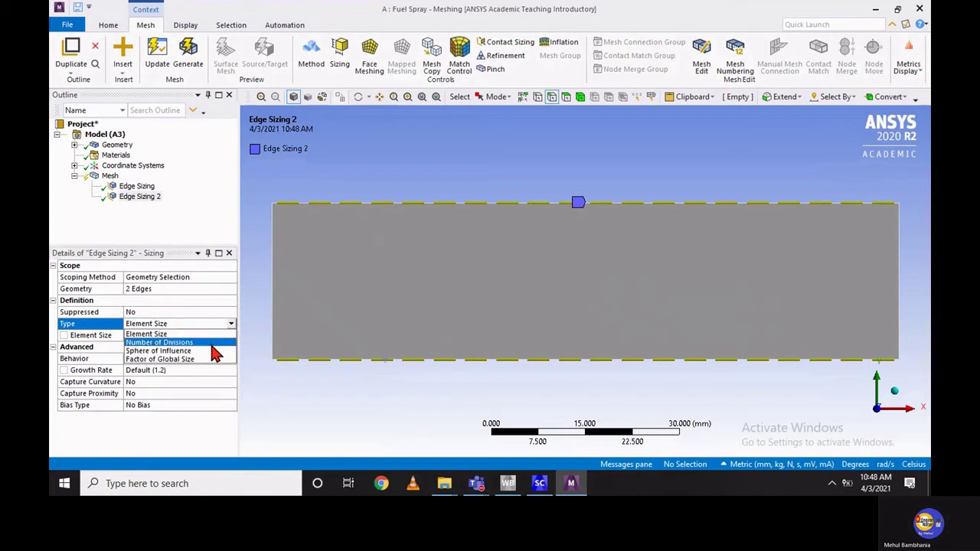
pyautogui.click(212, 344)
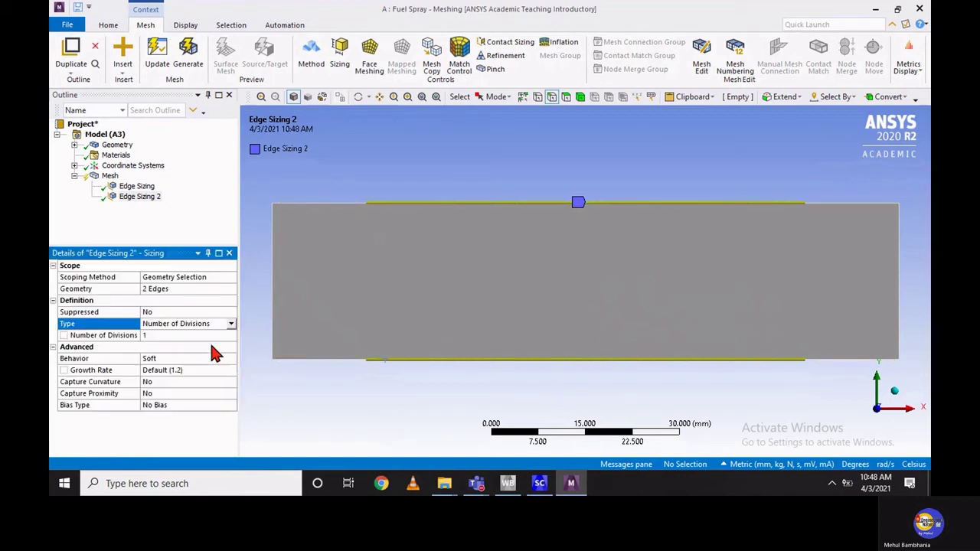
pyautogui.click(169, 337)
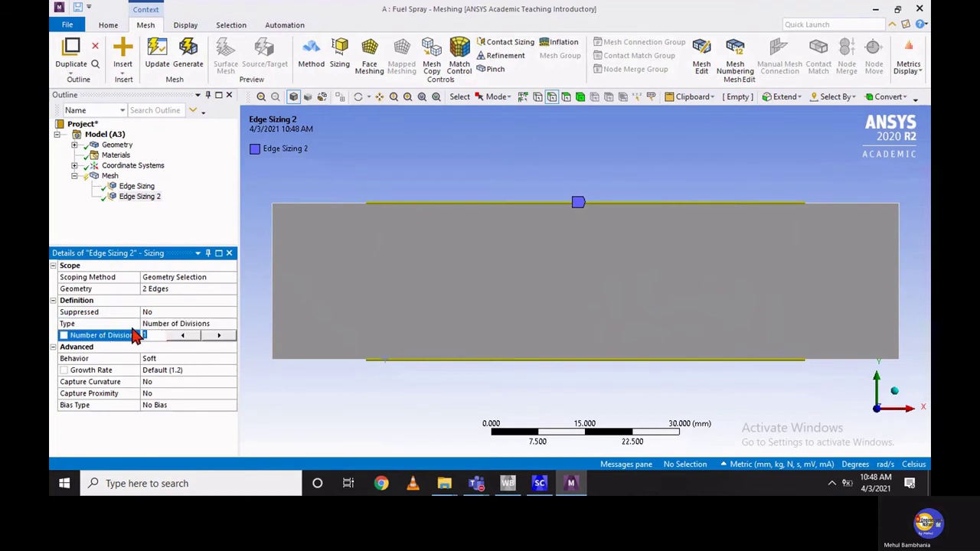
pyautogui.write('300')
pyautogui.click(184, 359)
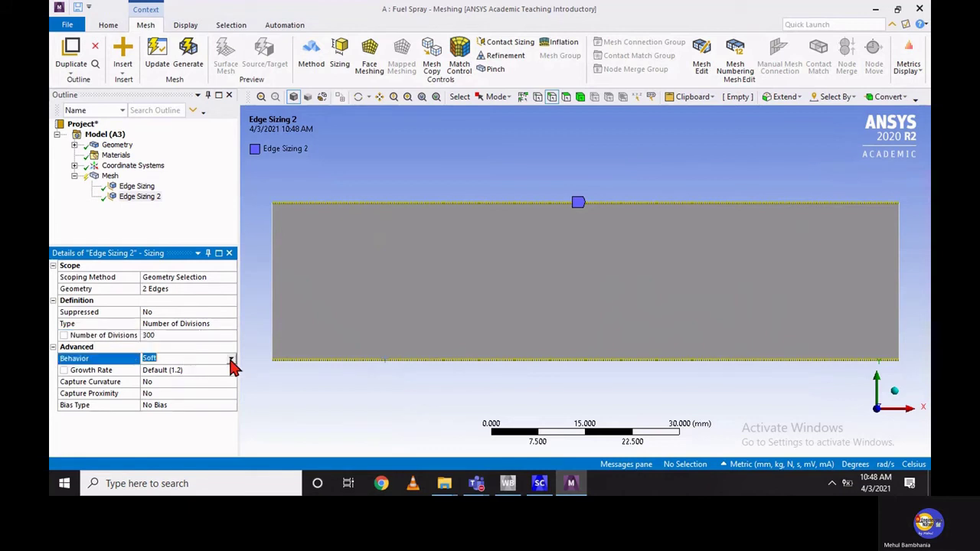
pyautogui.click(231, 360)
pyautogui.click(215, 381)
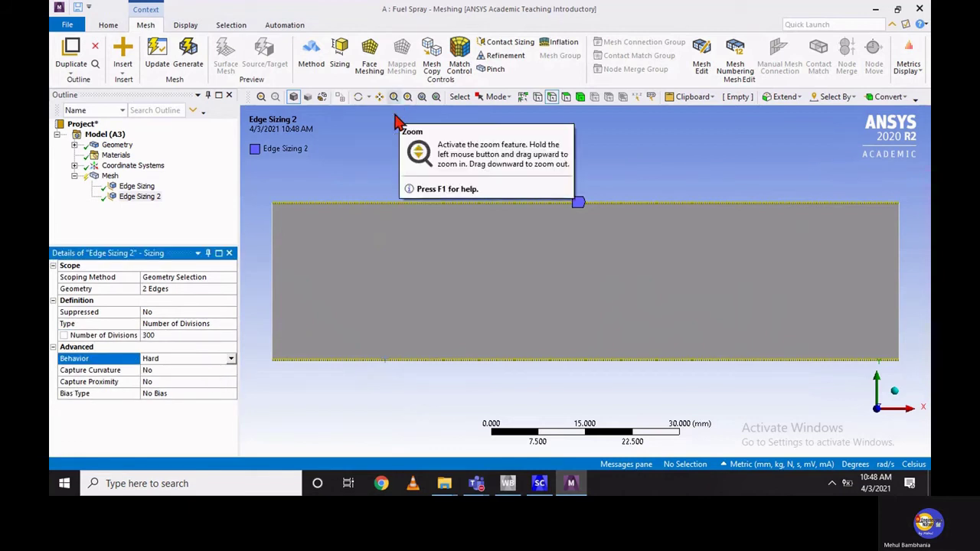
# Give the horizontal edge sizing the one-directional short-to-long bias type with a bias factor of 5.
pyautogui.scroll(2, 360, 298)
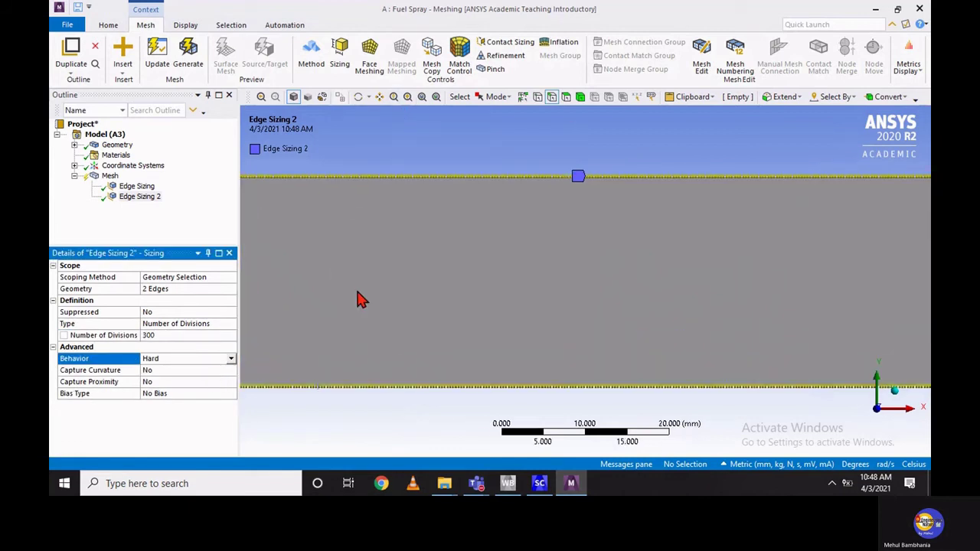
pyautogui.click(380, 96)
pyautogui.moveTo(378, 260); pyautogui.dragTo(580, 310)
pyautogui.scroll(1, 522, 300)
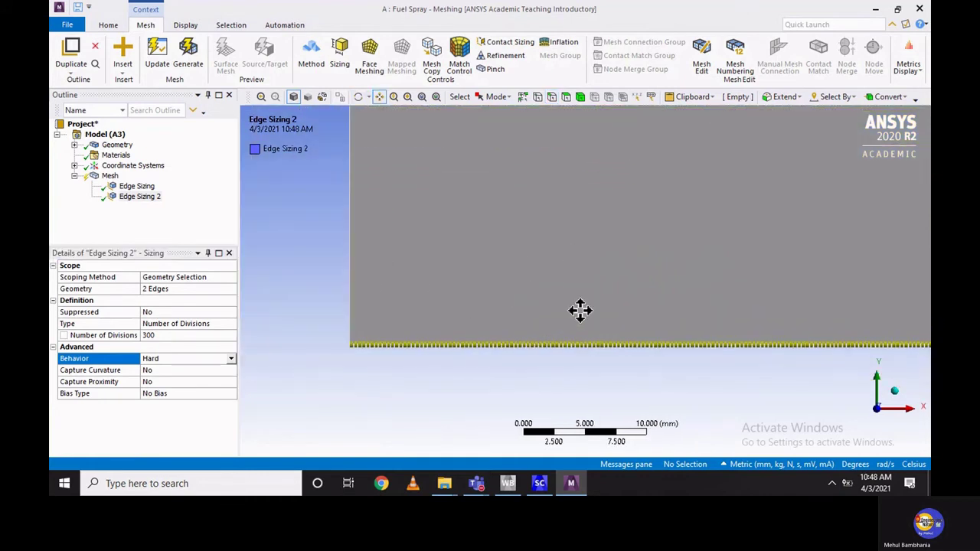
pyautogui.click(187, 392)
pyautogui.click(230, 395)
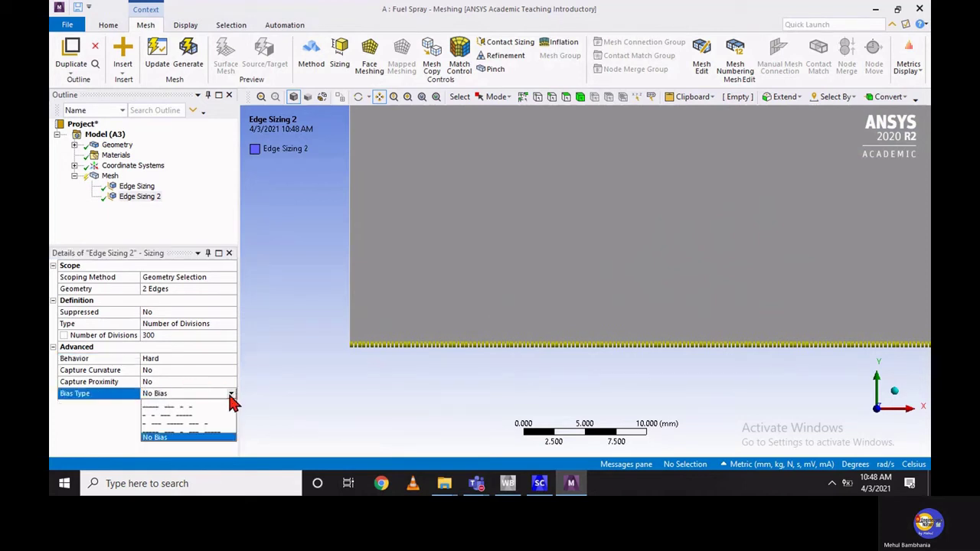
pyautogui.click(229, 414)
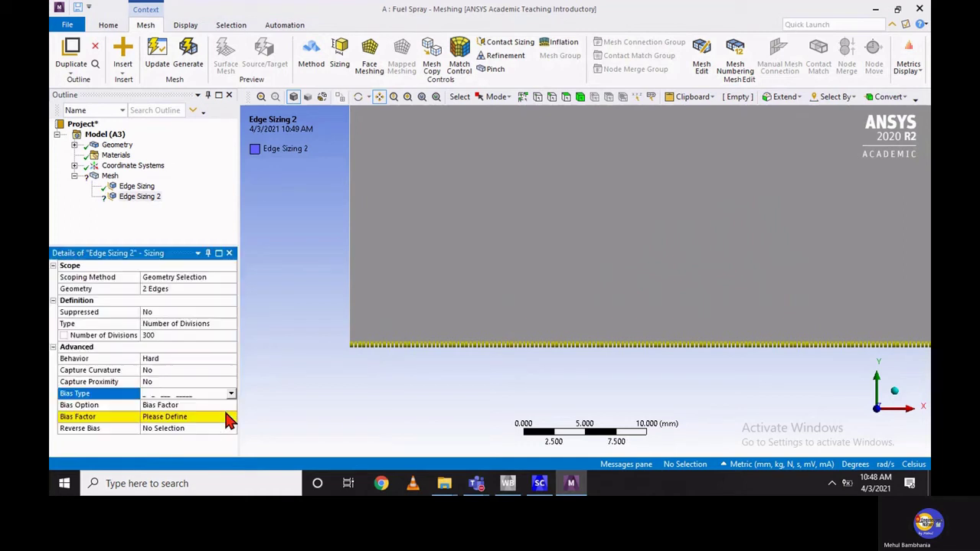
pyautogui.click(217, 416)
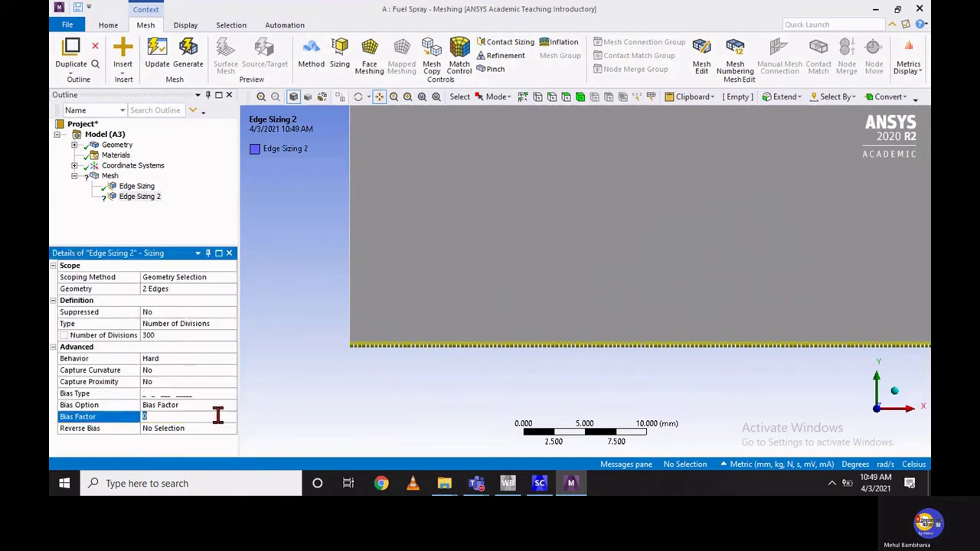
pyautogui.write('5')
pyautogui.press('Return')
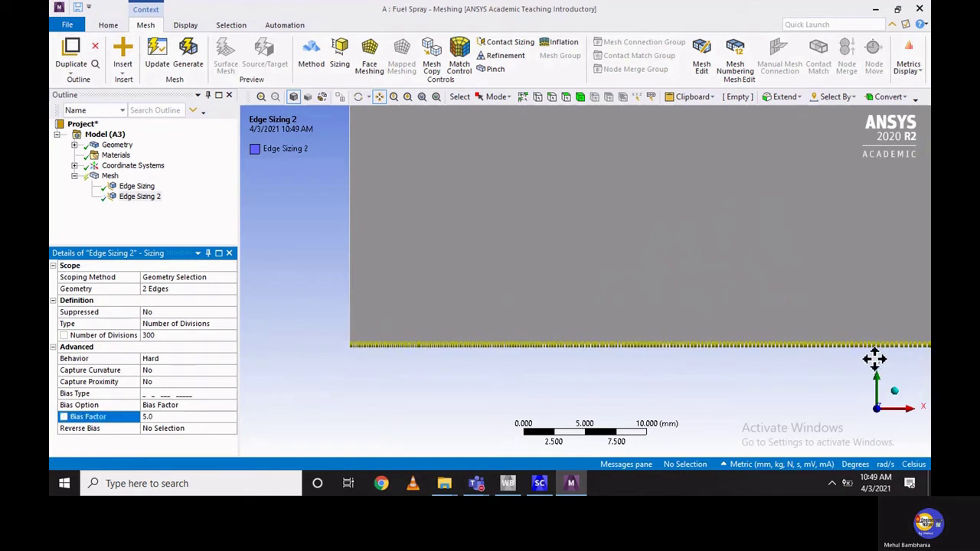
pyautogui.moveTo(728, 296); pyautogui.dragTo(712, 348)
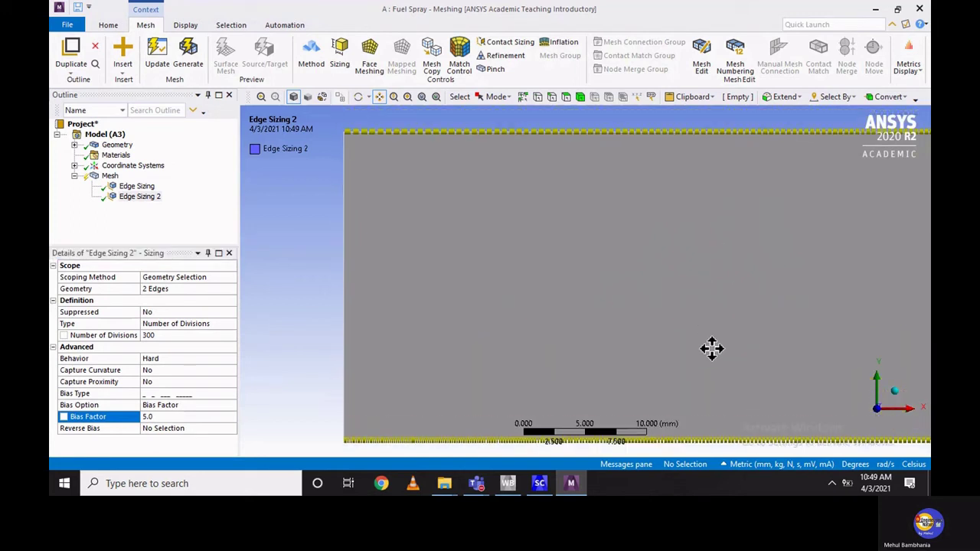
# Reverse the horizontal edge sizing's bias on the rectangle's upper long edge and generate the mesh.
pyautogui.click(176, 429)
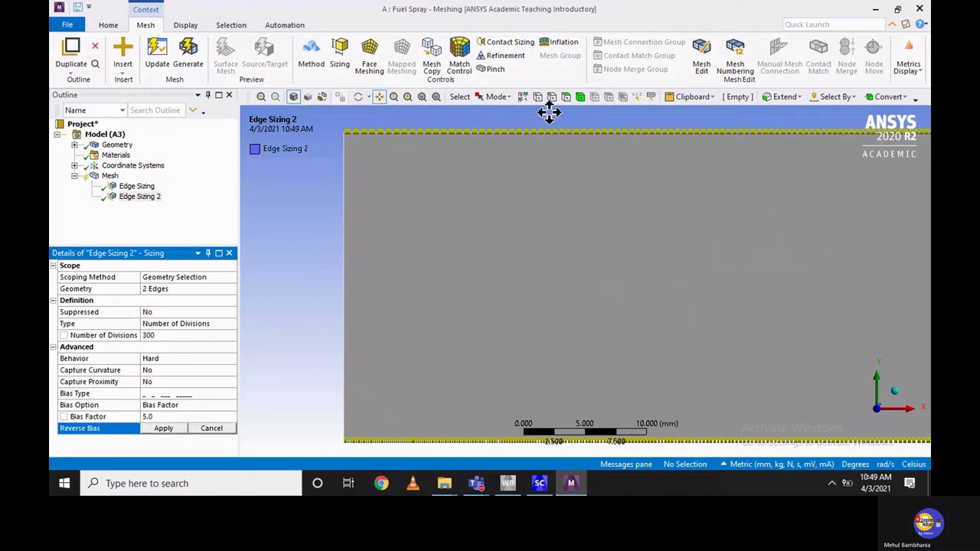
pyautogui.click(545, 131)
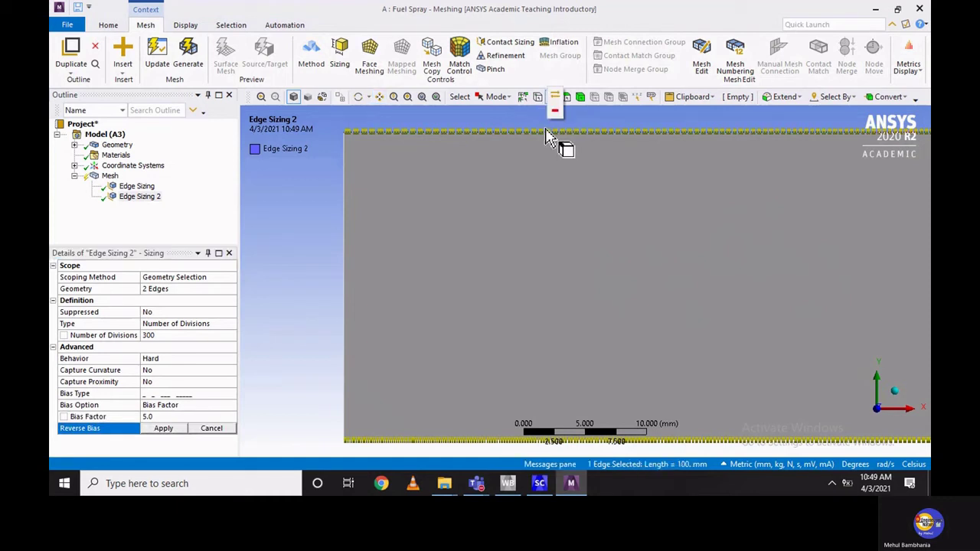
pyautogui.click(176, 431)
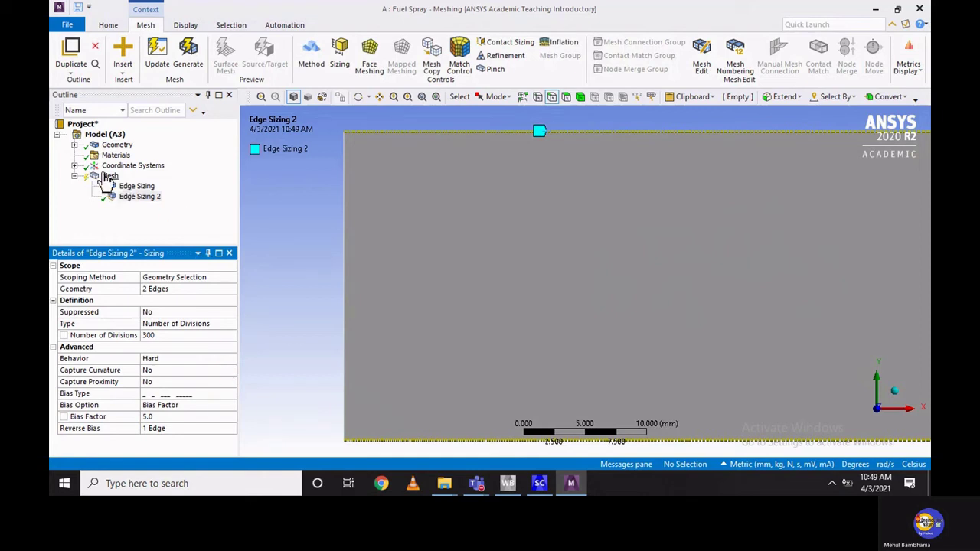
pyautogui.click(109, 177)
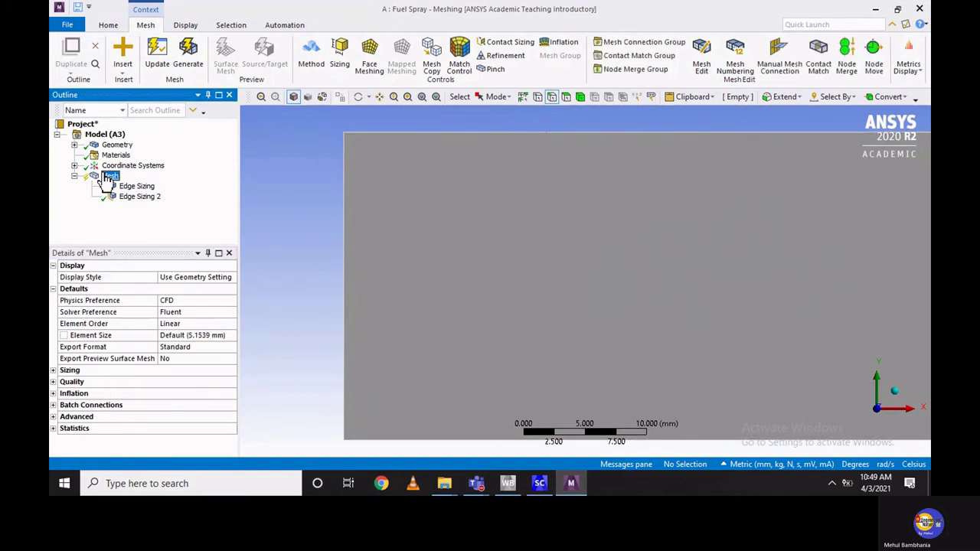
pyautogui.click(188, 59)
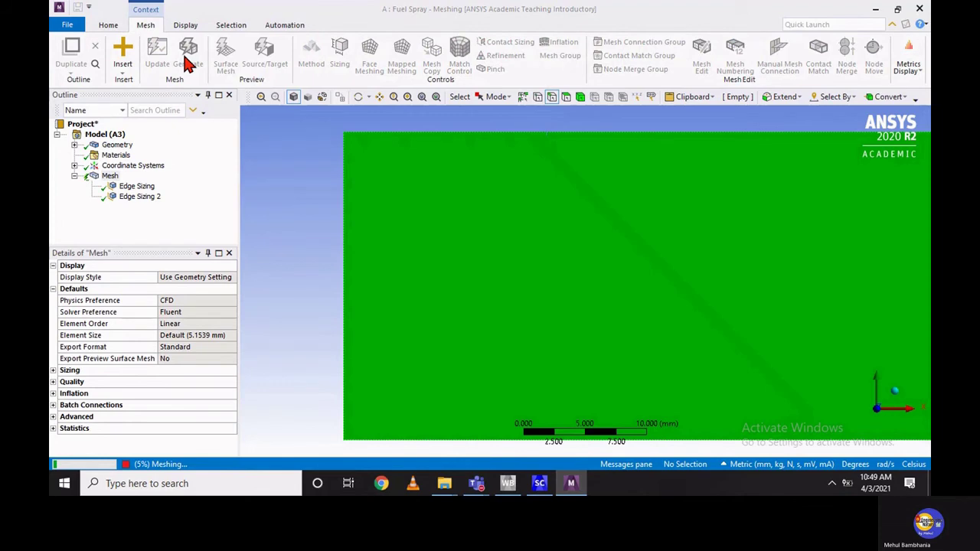
# Insert a Face Meshing control scoped to the rectangular face and regenerate the mesh.
pyautogui.rightClick(112, 175)
pyautogui.moveTo(146, 181)
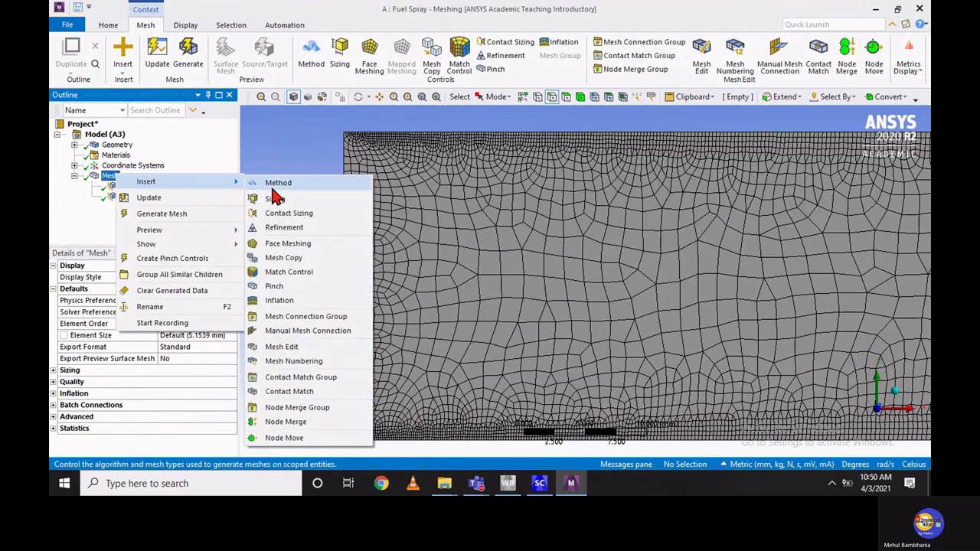
pyautogui.click(312, 245)
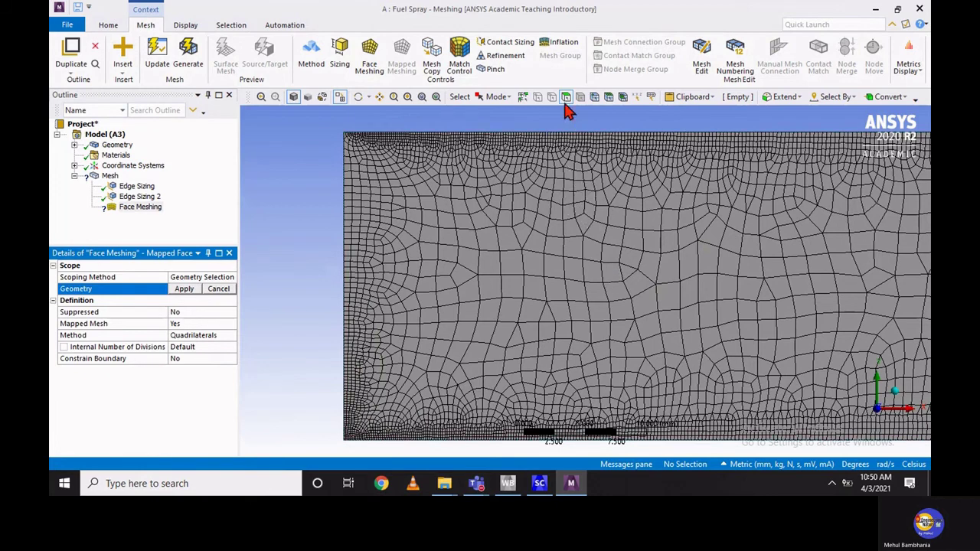
pyautogui.click(528, 177)
pyautogui.click(185, 289)
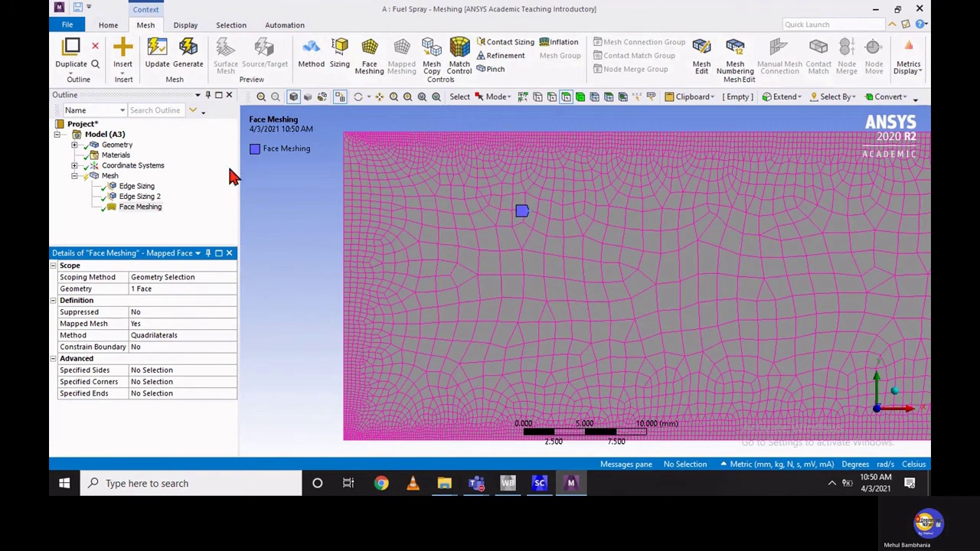
pyautogui.click(190, 65)
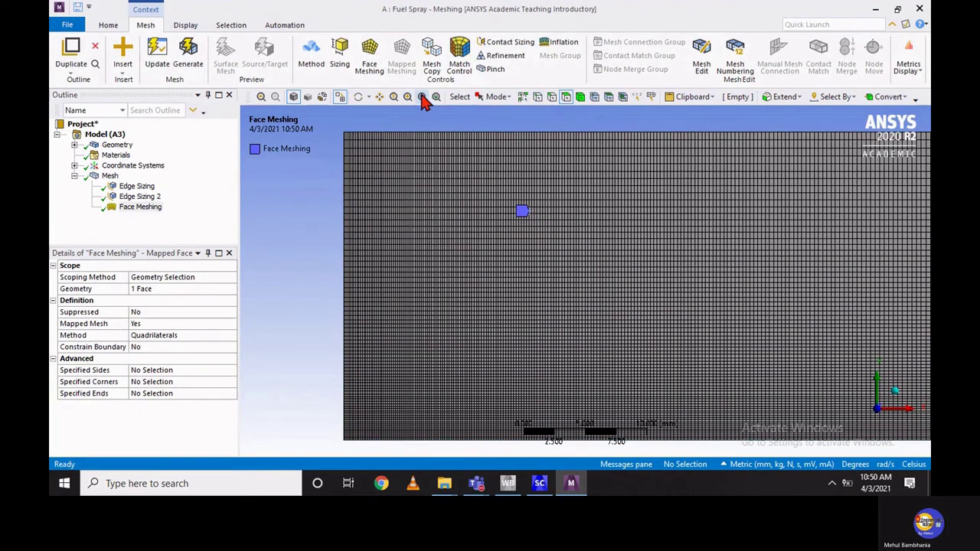
# Inspect the mapped mesh across the whole rectangle, checking how the cells are graded along its length and height.
pyautogui.click(379, 96)
pyautogui.moveTo(398, 337); pyautogui.dragTo(483, 167)
pyautogui.scroll(2, 479, 195)
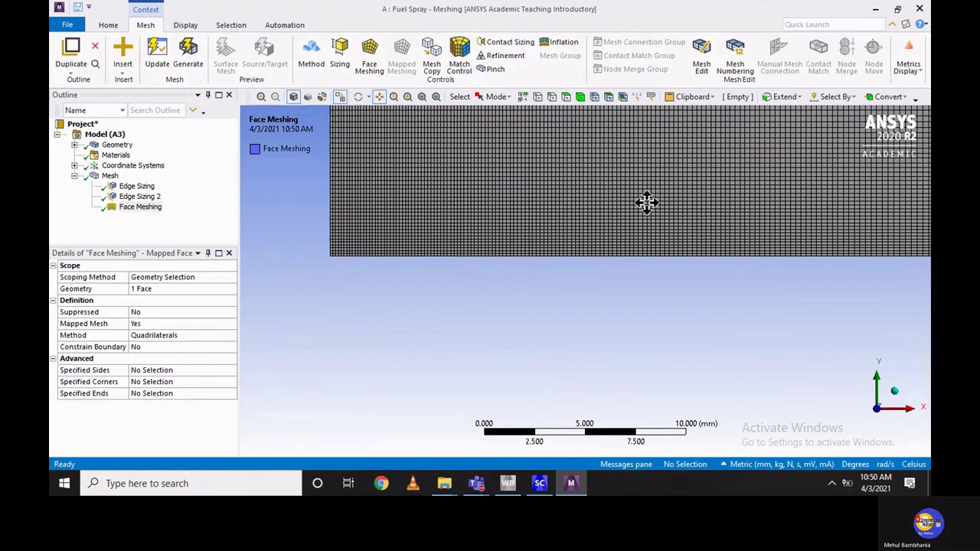
pyautogui.moveTo(647, 201); pyautogui.dragTo(551, 324)
pyautogui.moveTo(737, 197); pyautogui.dragTo(591, 333)
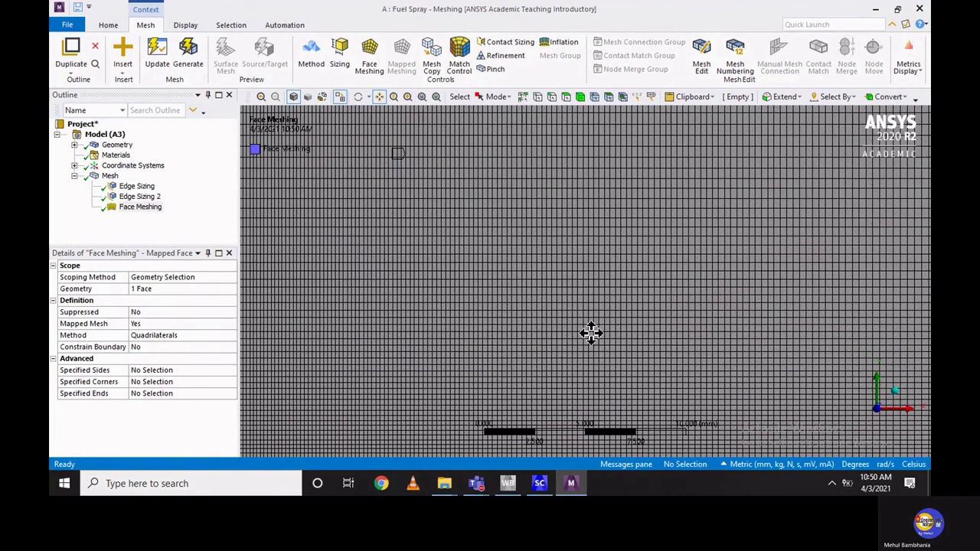
pyautogui.scroll(3, 591, 333)
pyautogui.scroll(-6, 591, 334)
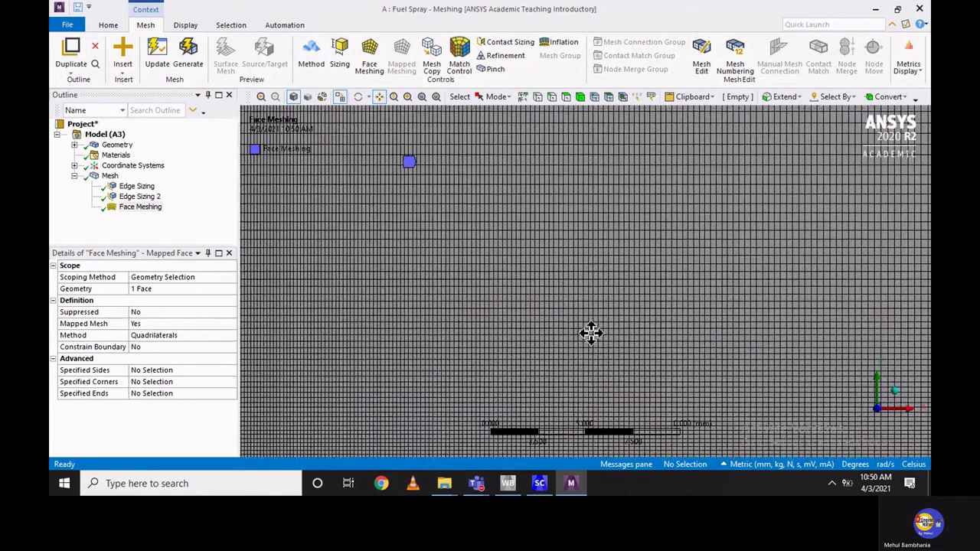
pyautogui.scroll(-5, 704, 290)
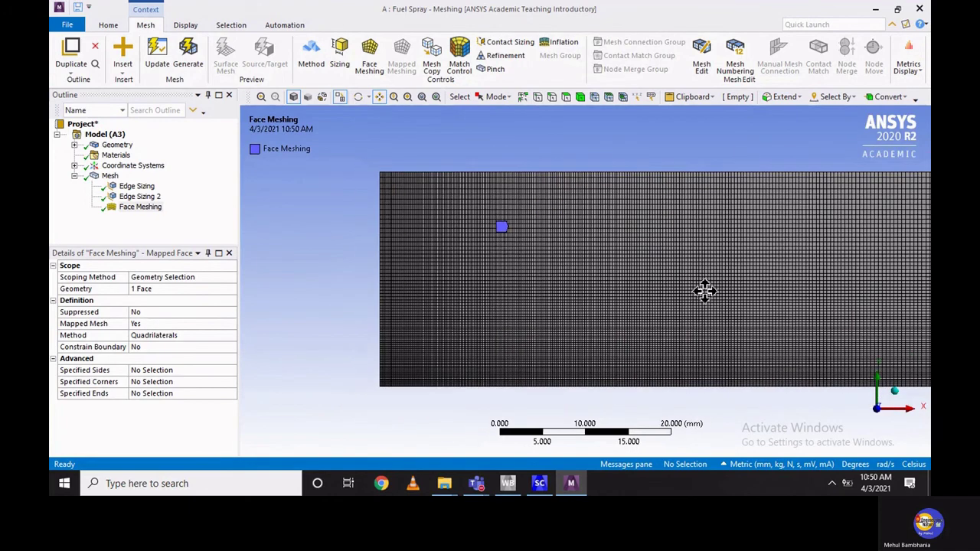
pyautogui.scroll(-2, 750, 279)
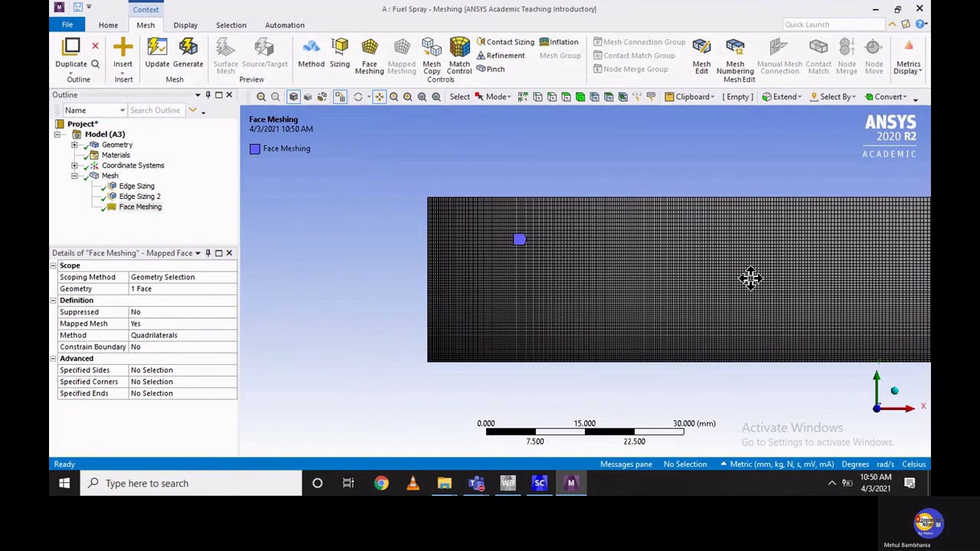
pyautogui.moveTo(749, 279); pyautogui.dragTo(579, 273)
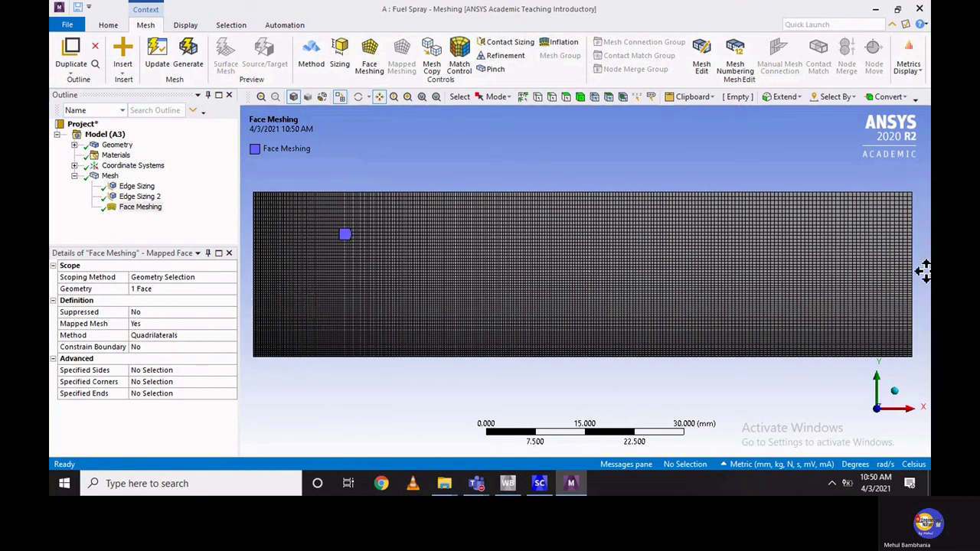
# Display the mesh statistics with the node and element counts, collapsing the Display and Defaults details.
pyautogui.click(110, 176)
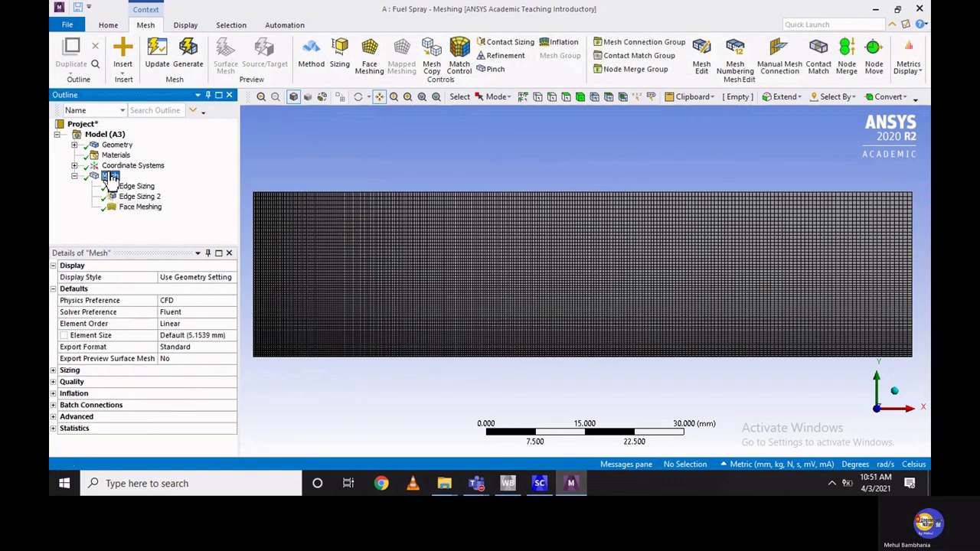
pyautogui.click(53, 266)
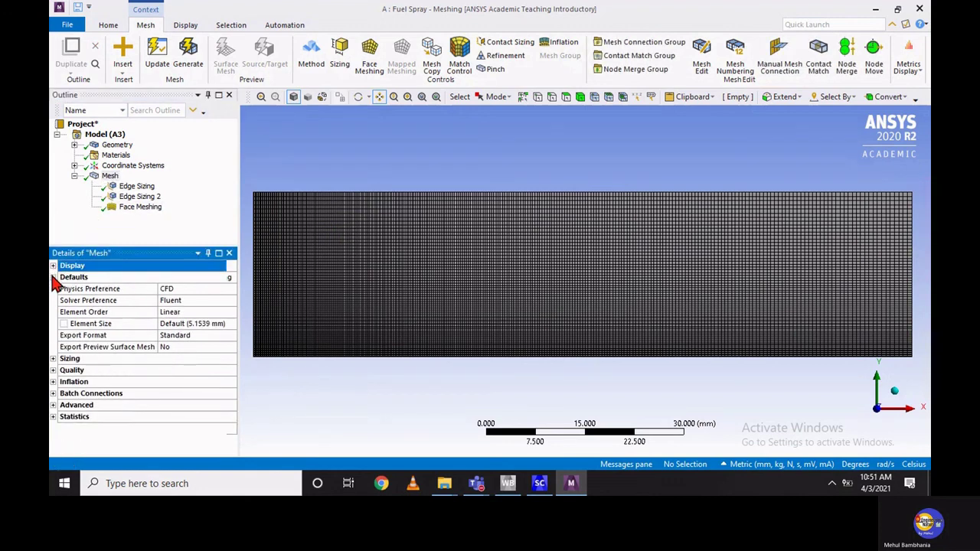
pyautogui.click(53, 277)
pyautogui.click(53, 347)
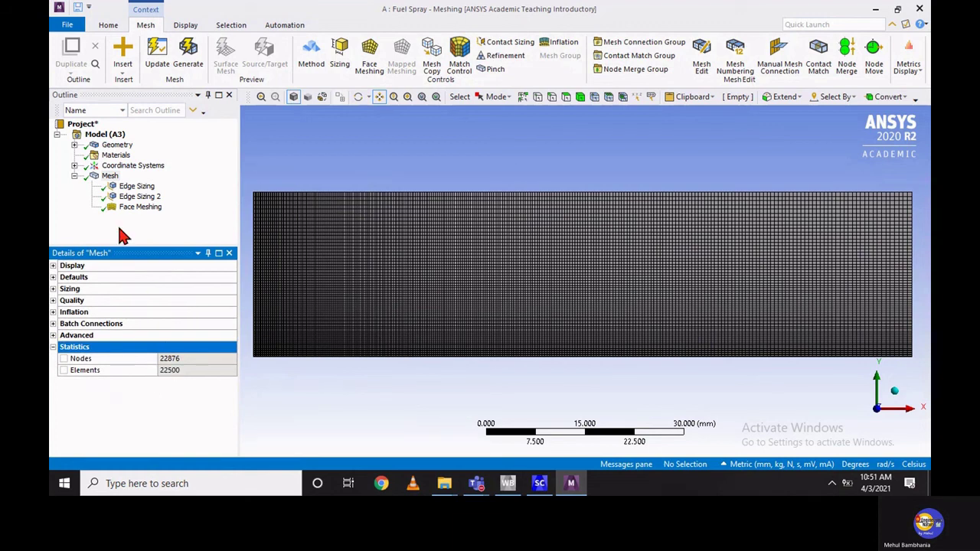
pyautogui.click(74, 176)
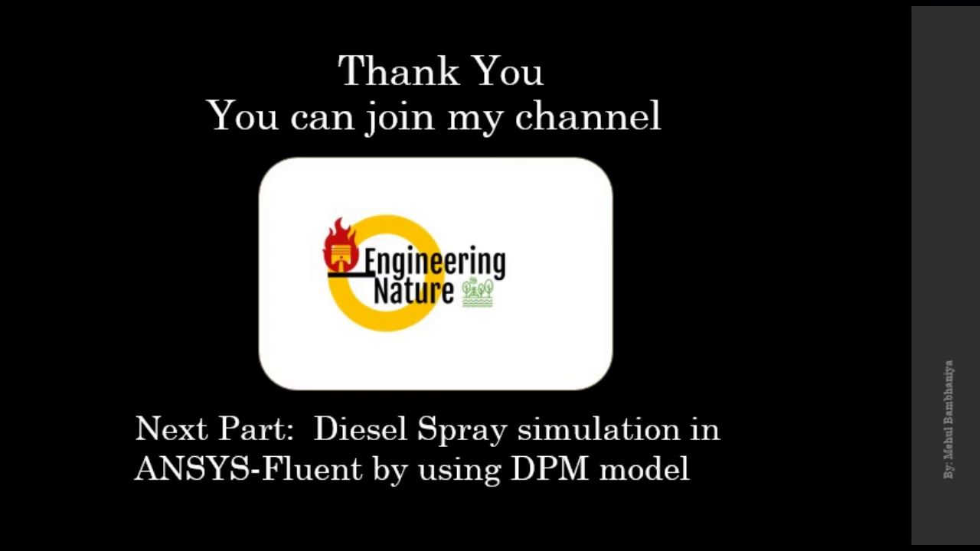